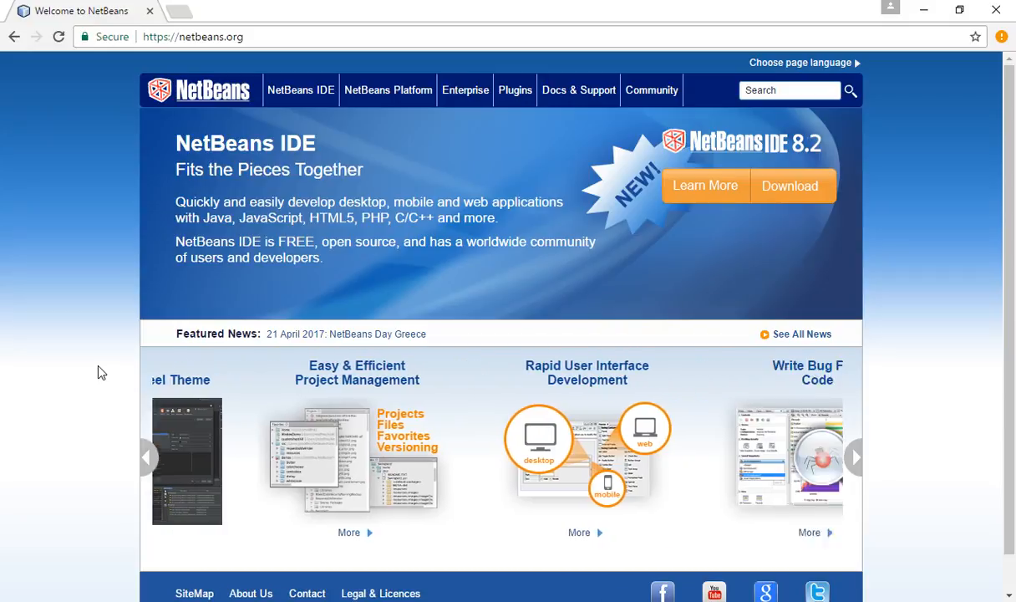
Step: Go to the NetBeans Plugin Portal and filter the plugins catalogue by the name "python"
{"action": "left_click", "coordinate": [263, 36]}
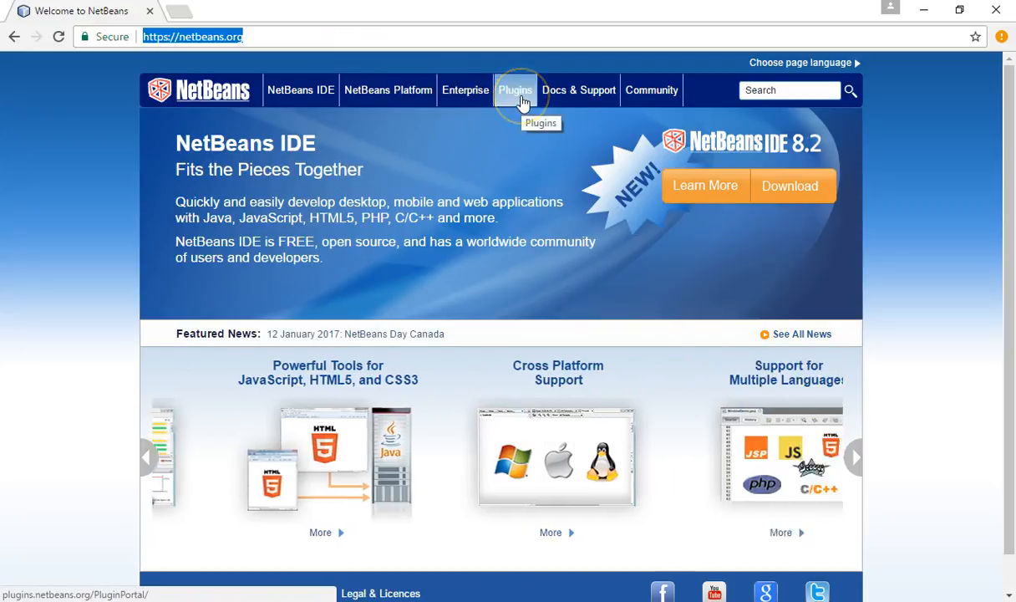
{"action": "left_click", "coordinate": [518, 93]}
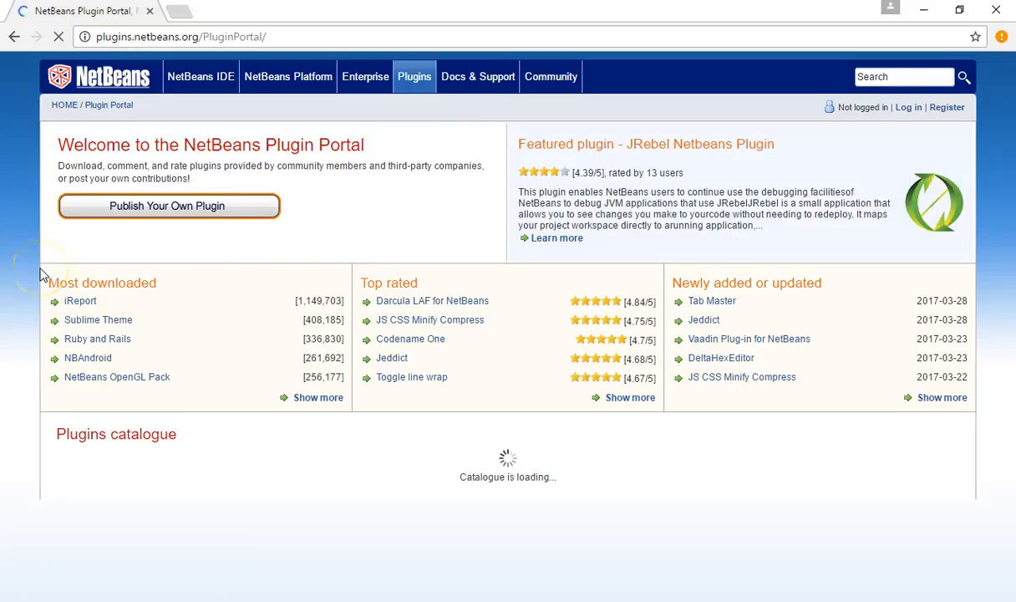
{"action": "scroll", "coordinate": [44, 275], "scroll_direction": "down", "scroll_amount": 2}
{"action": "scroll", "coordinate": [42, 274], "scroll_direction": "down", "scroll_amount": 2}
{"action": "left_click", "coordinate": [116, 177]}
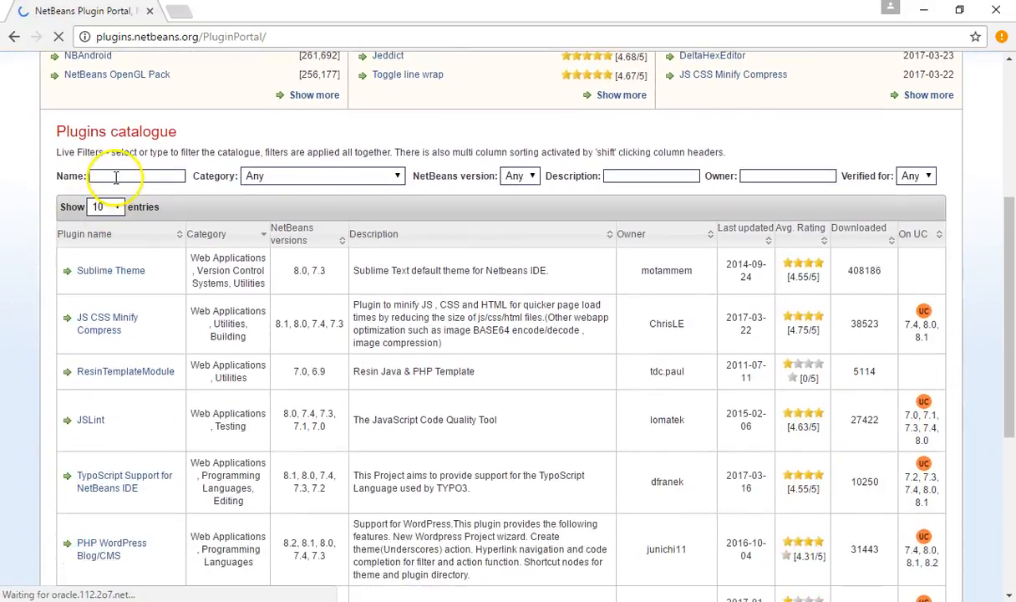
{"action": "type", "text": "pytho"}
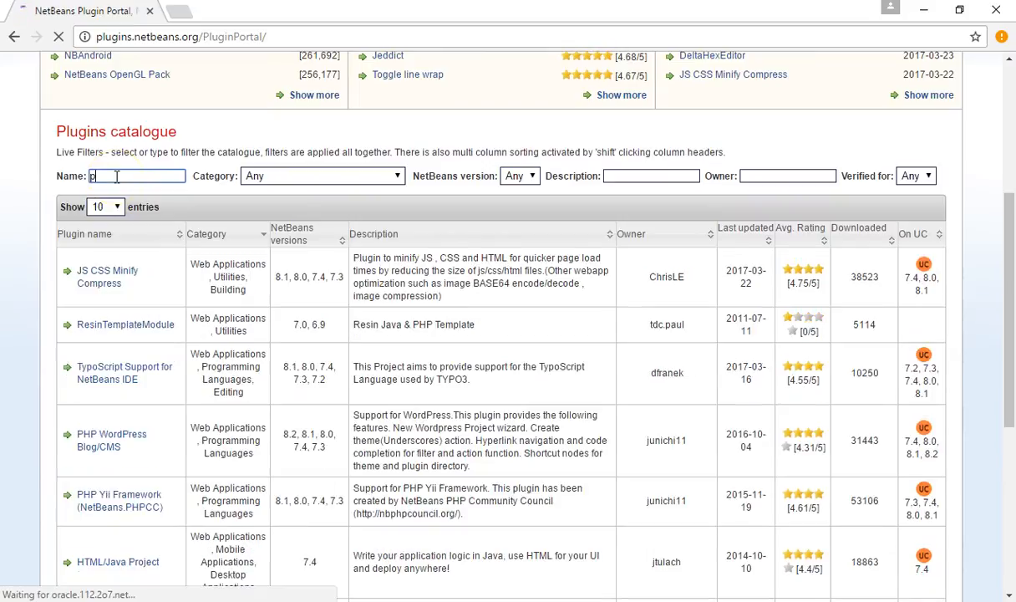
{"action": "type", "text": "n"}
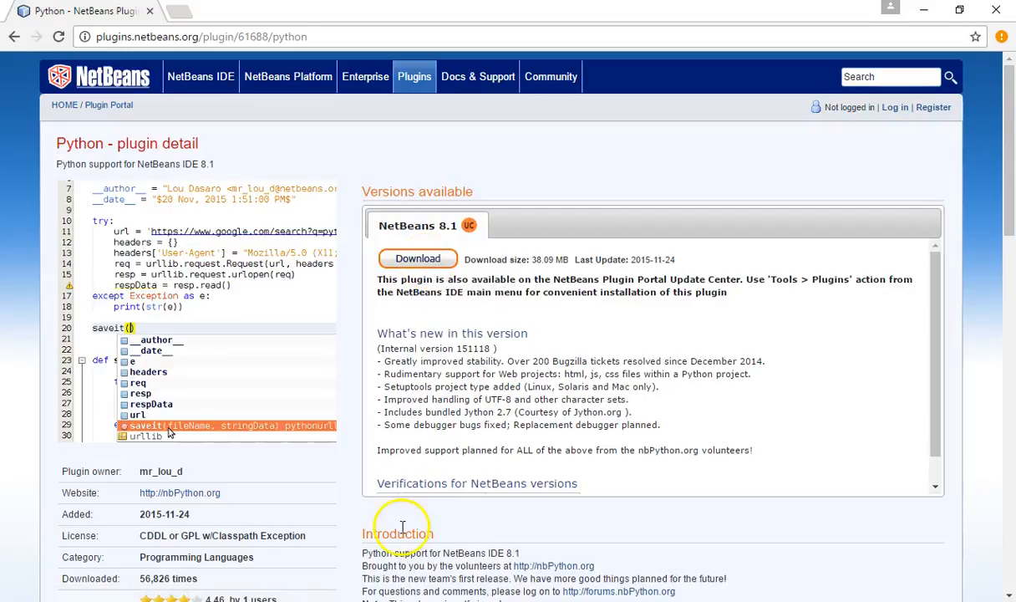
{"action": "left_click", "coordinate": [396, 600]}
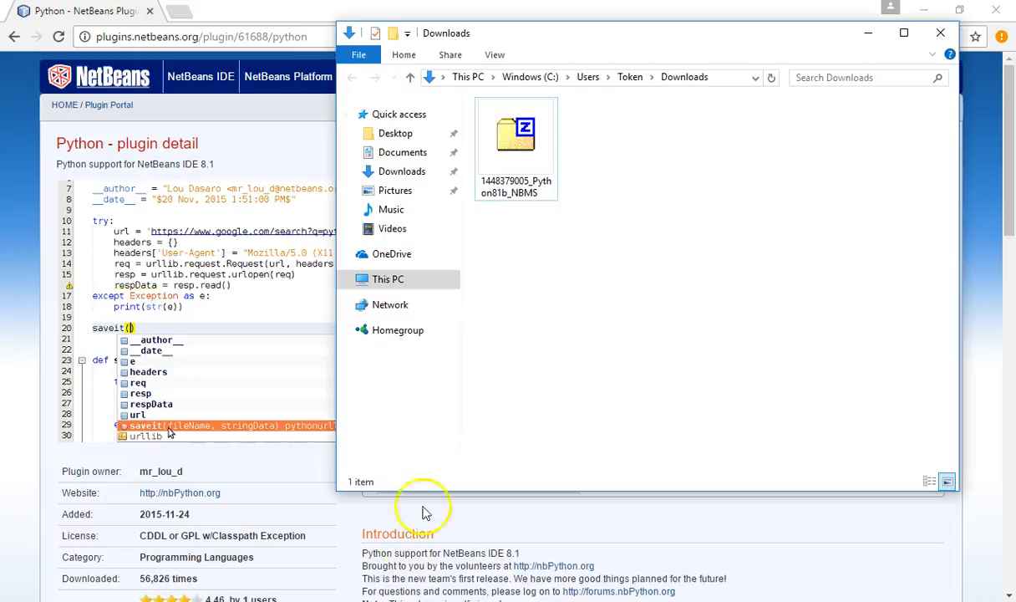
{"action": "left_click", "coordinate": [539, 145]}
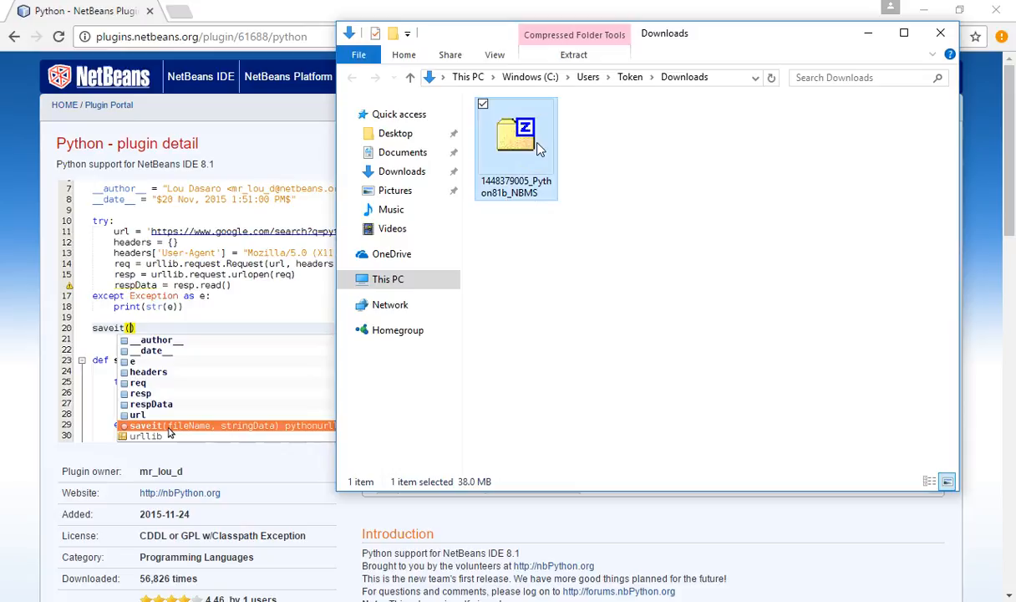
{"action": "right_click", "coordinate": [539, 149]}
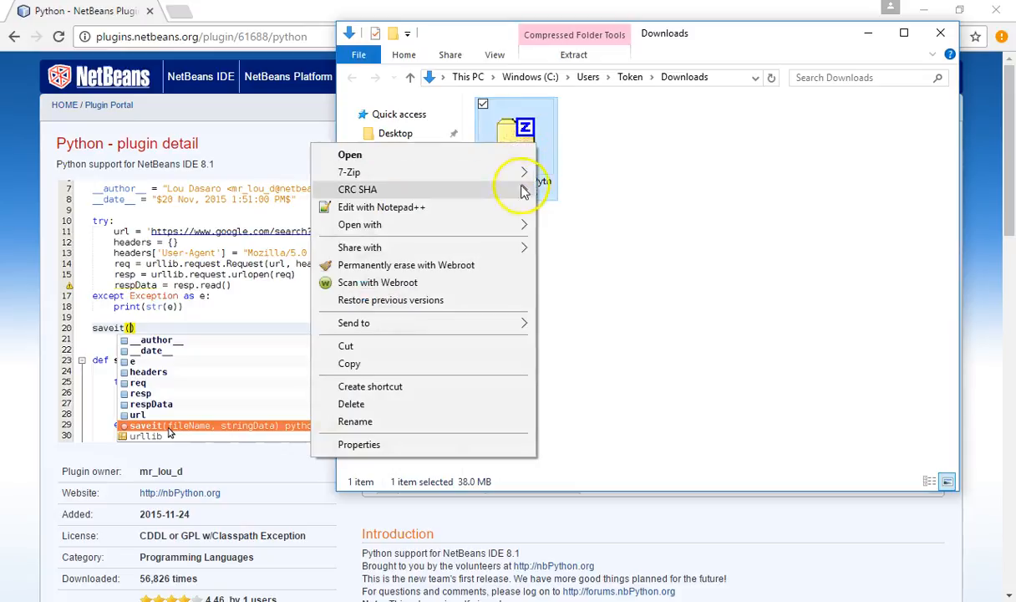
{"action": "mouse_move", "coordinate": [520, 194]}
{"action": "mouse_move", "coordinate": [522, 176]}
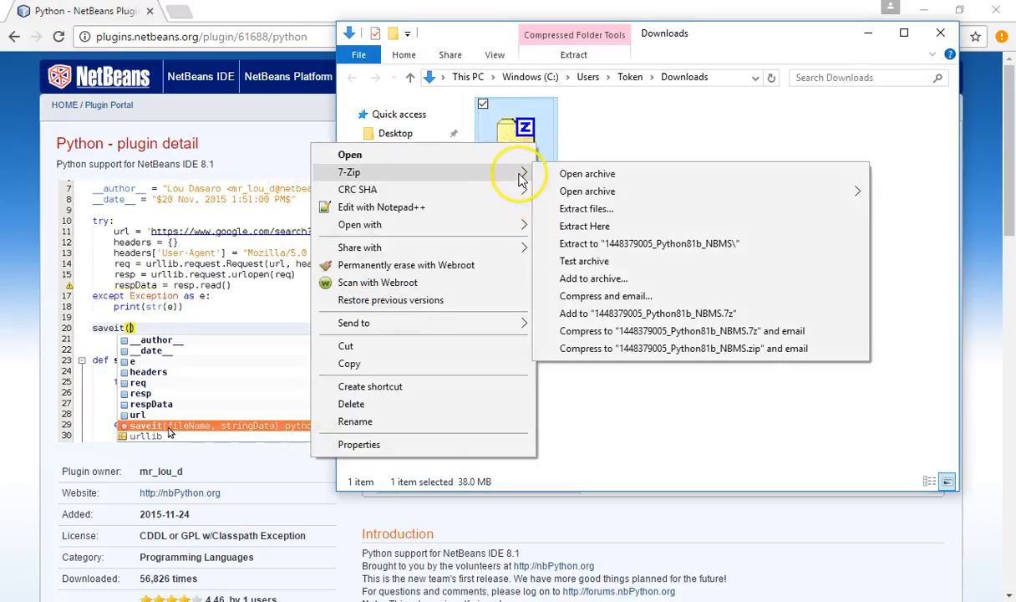
{"action": "left_click", "coordinate": [606, 247]}
{"action": "left_click", "coordinate": [524, 145]}
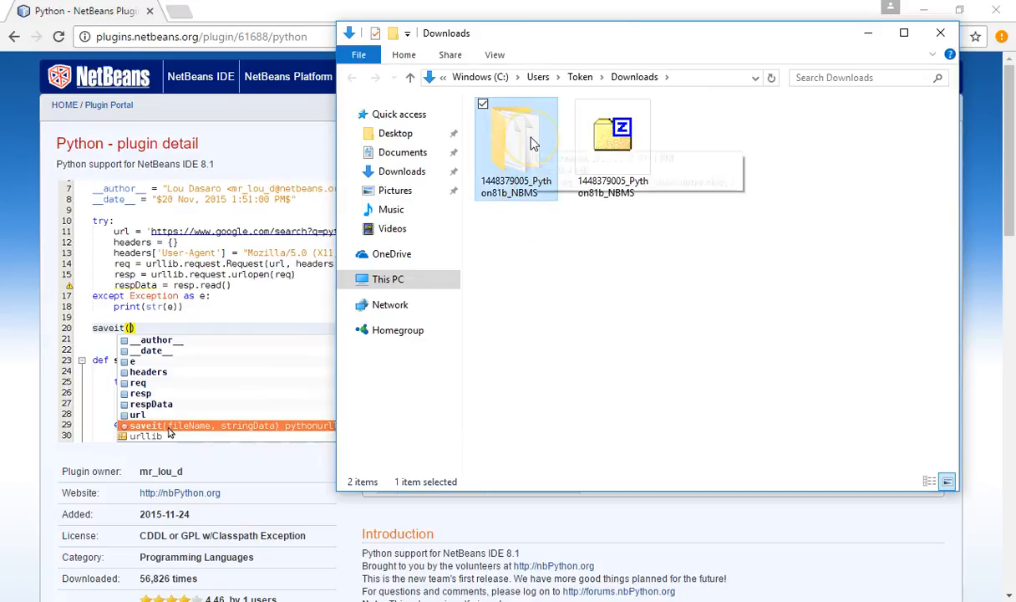
{"action": "double_click", "coordinate": [533, 144]}
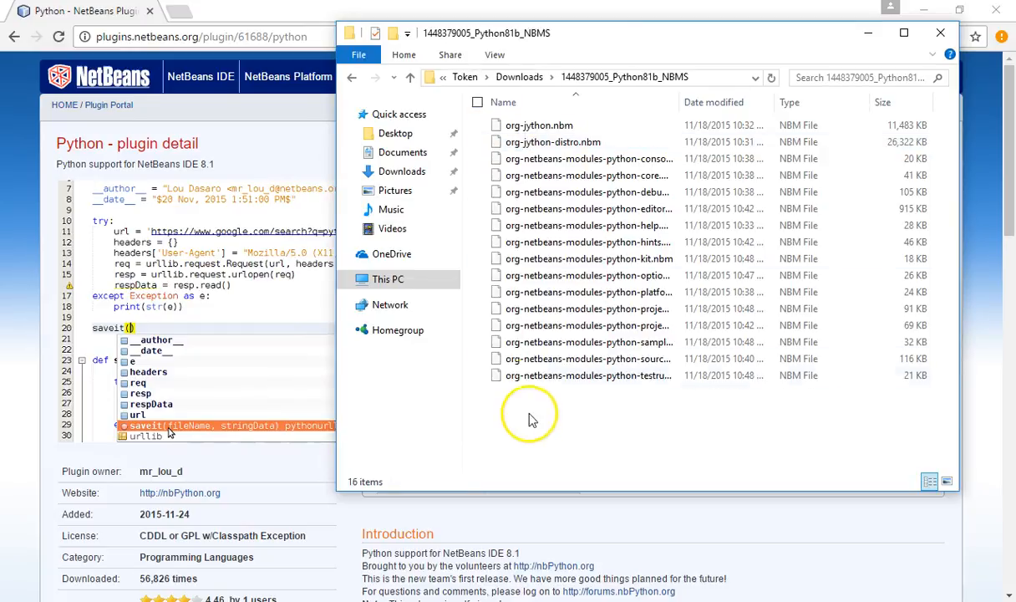
{"action": "left_click_drag", "start_coordinate": [530, 416], "coordinate": [580, 117]}
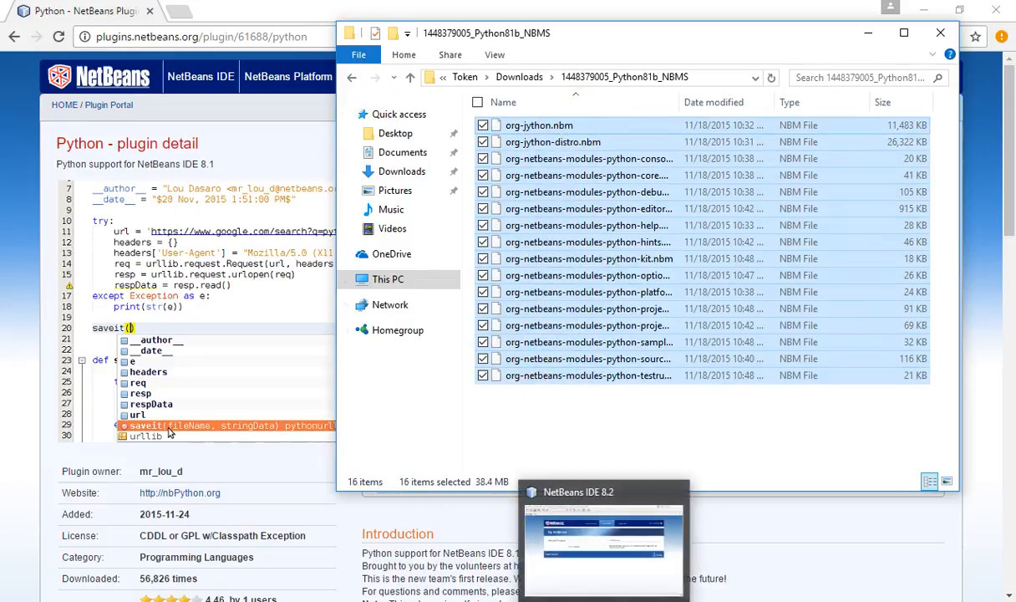
{"action": "left_click", "coordinate": [598, 577]}
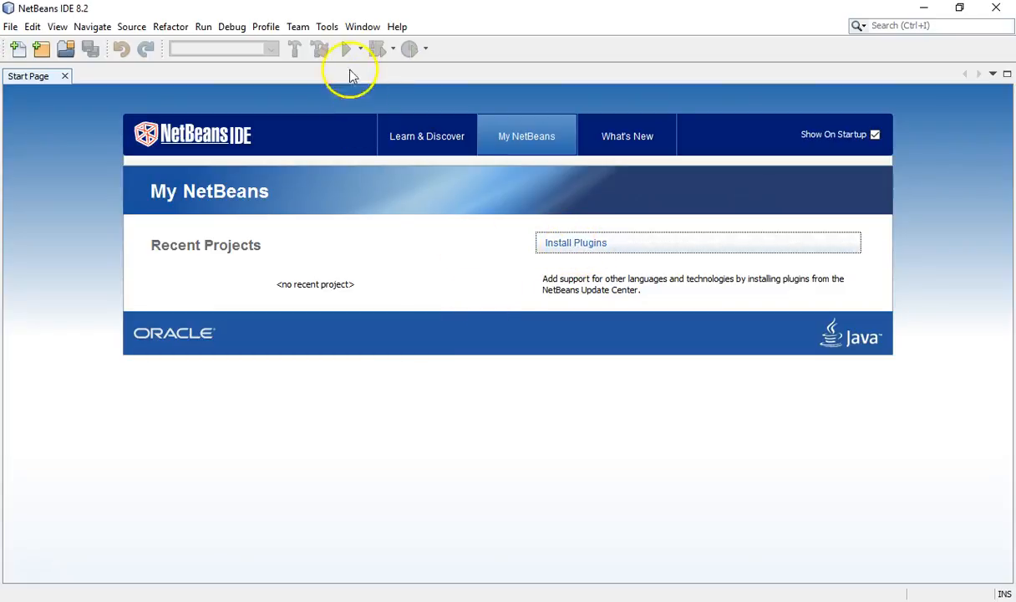
{"action": "left_click", "coordinate": [329, 30]}
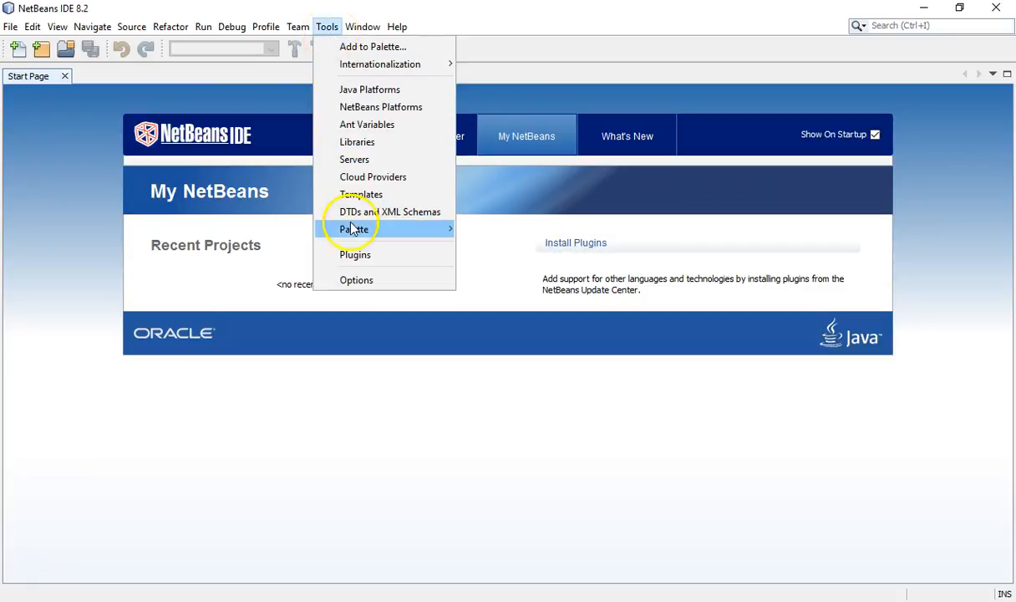
{"action": "left_click", "coordinate": [368, 254]}
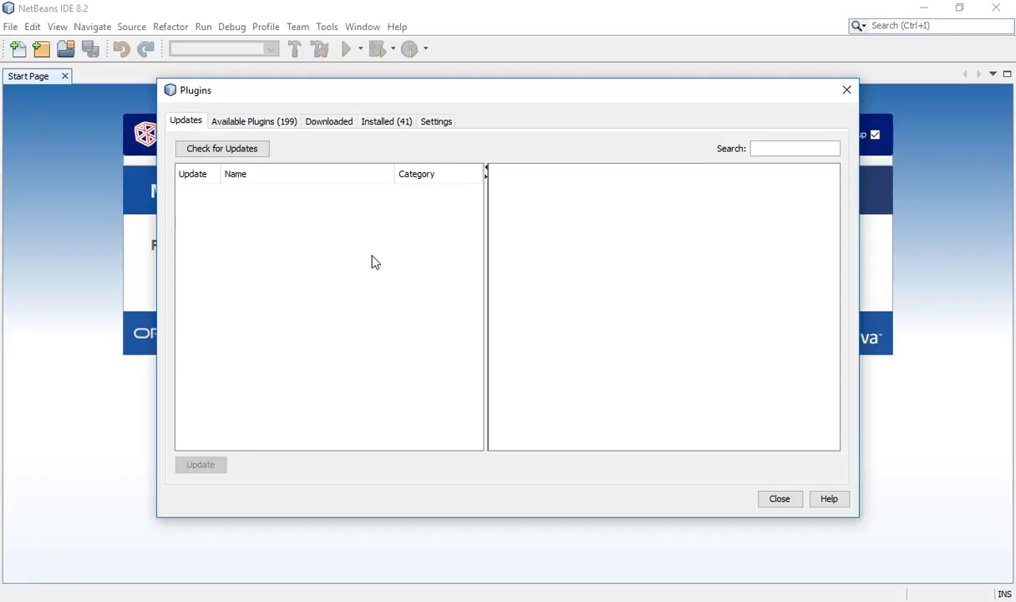
{"action": "left_click", "coordinate": [327, 126]}
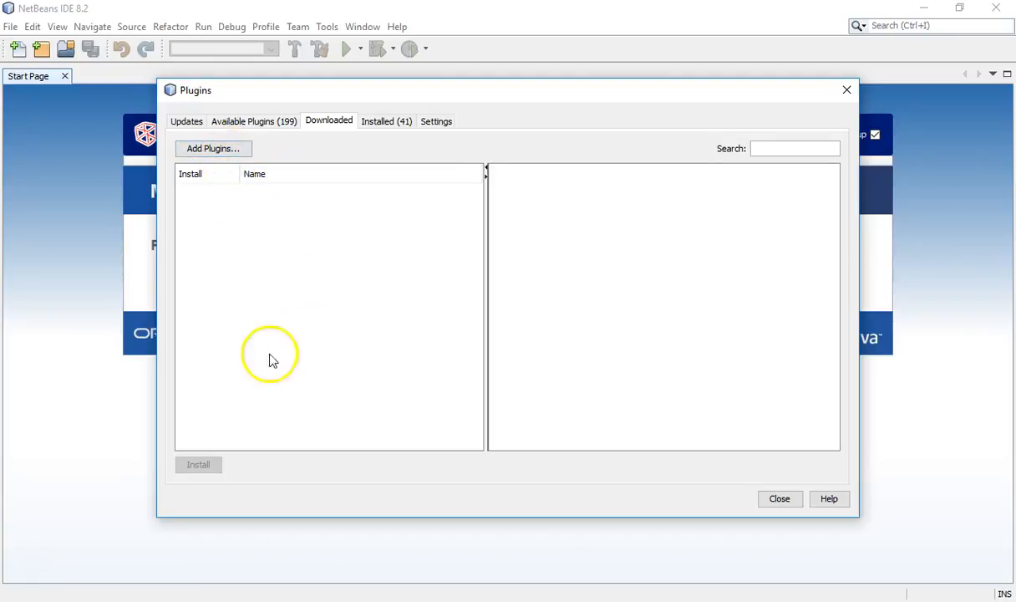
{"action": "left_click", "coordinate": [228, 153]}
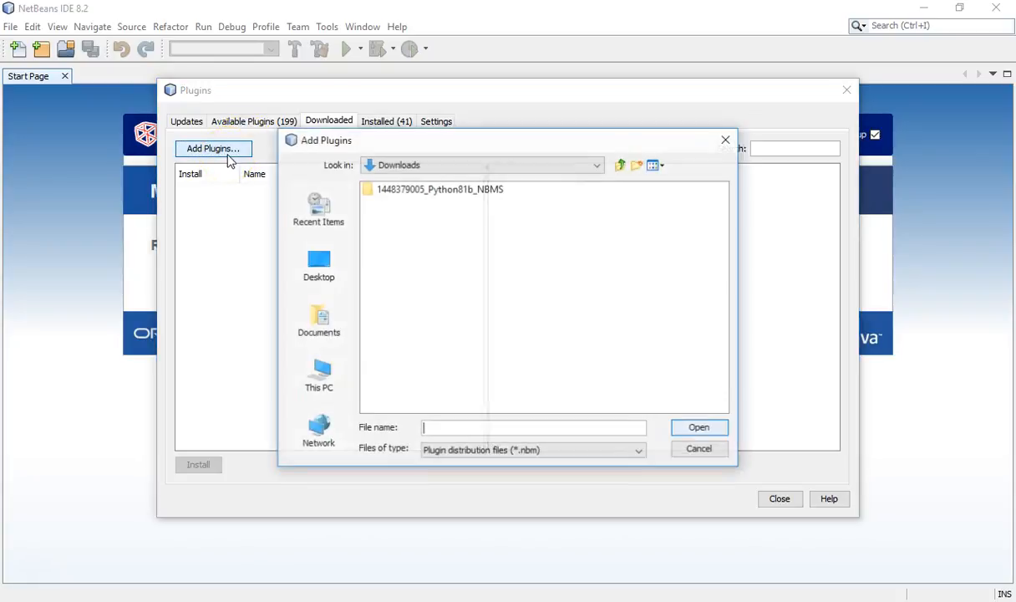
{"action": "double_click", "coordinate": [384, 193]}
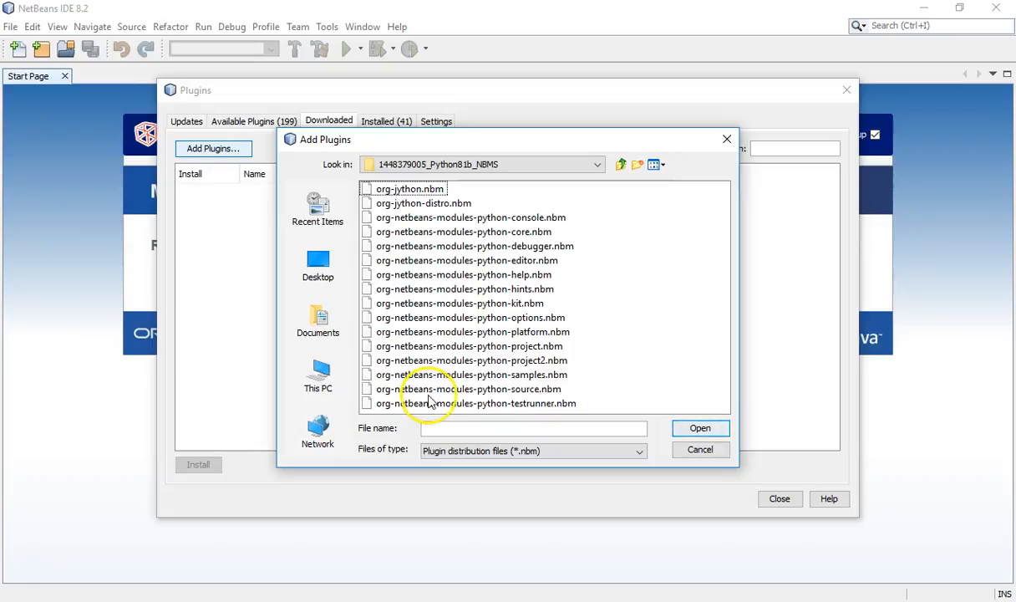
{"action": "left_click", "coordinate": [397, 190]}
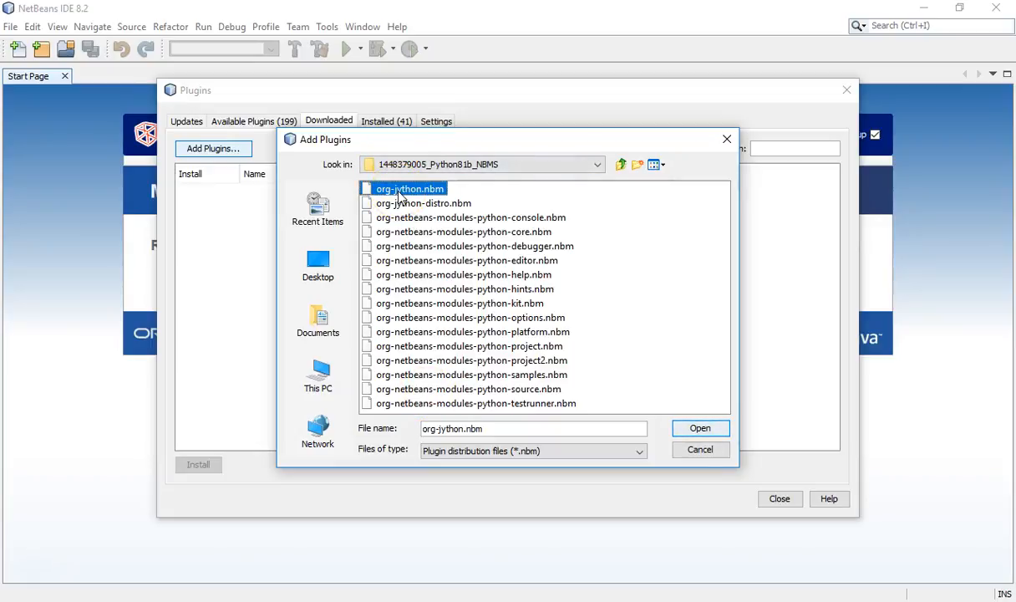
{"action": "key", "text": "ctrl+a"}
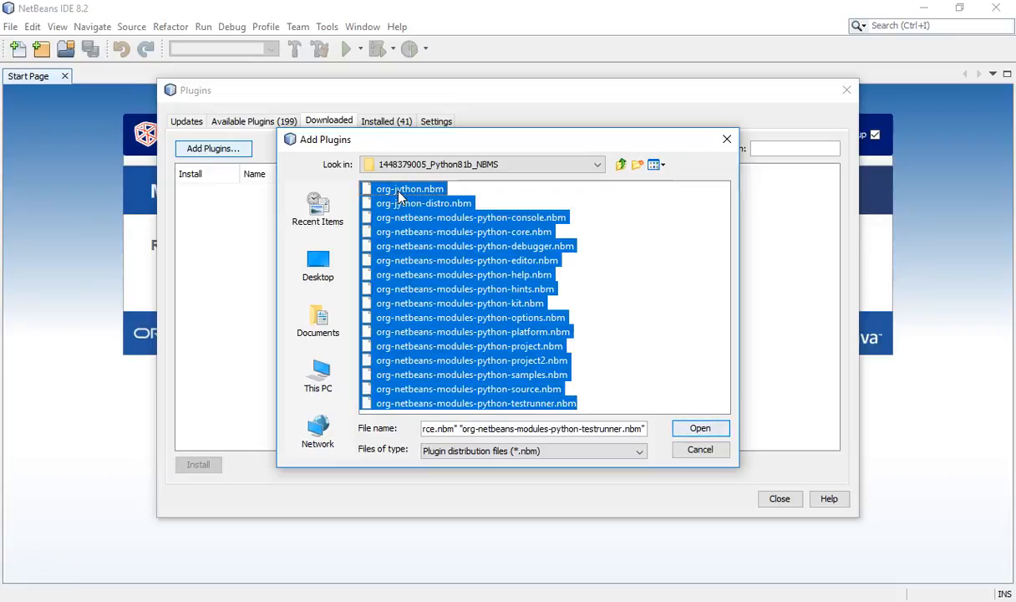
{"action": "left_click", "coordinate": [700, 429]}
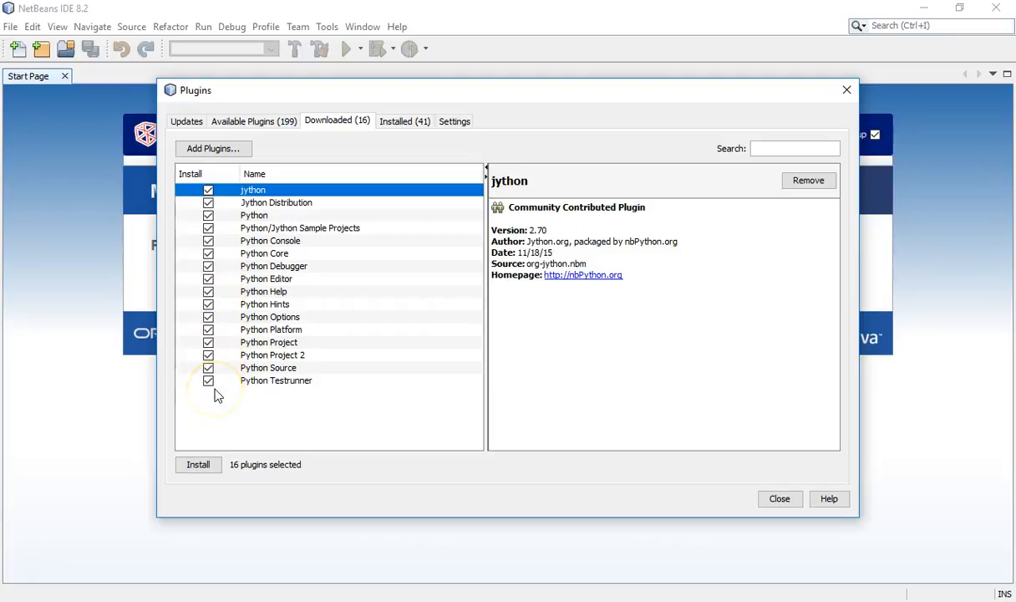
Step: Install all the added plugins, accepting the license terms and self-signed certificates, and close the extracted files' folder window
{"action": "left_click", "coordinate": [200, 466]}
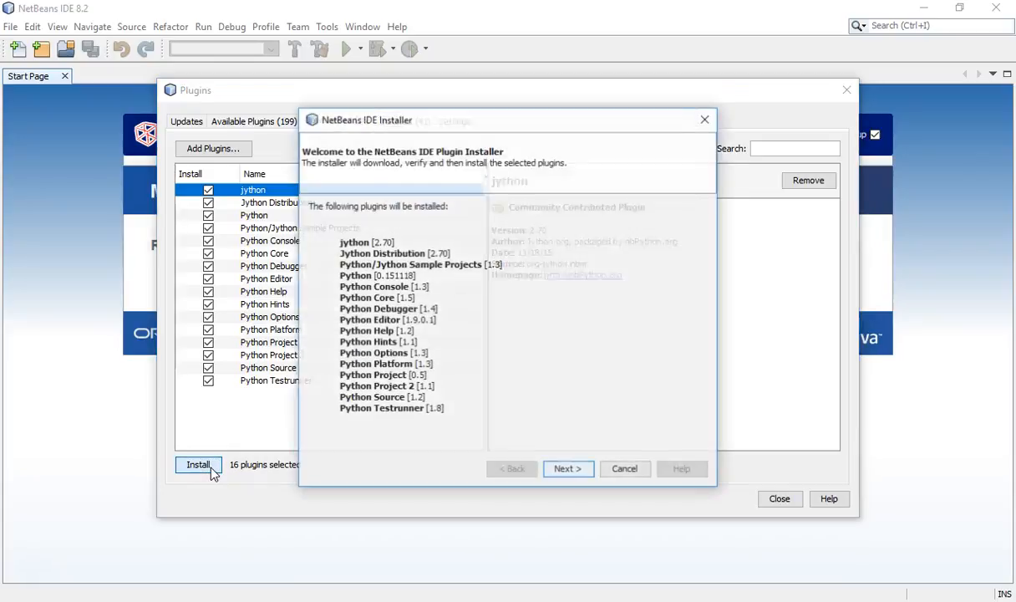
{"action": "left_click", "coordinate": [555, 465]}
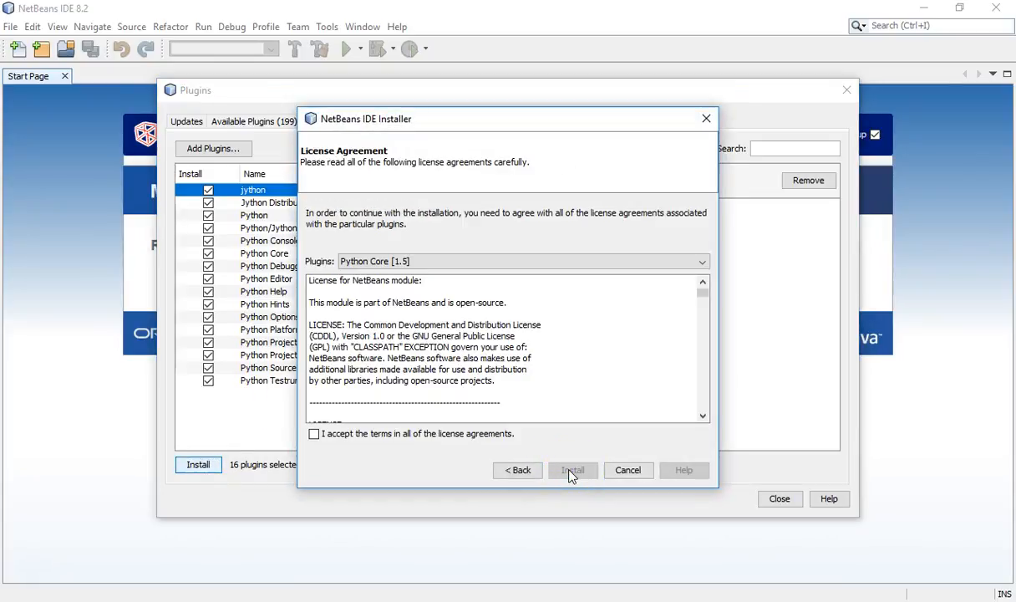
{"action": "left_click", "coordinate": [471, 434]}
{"action": "left_click", "coordinate": [578, 472]}
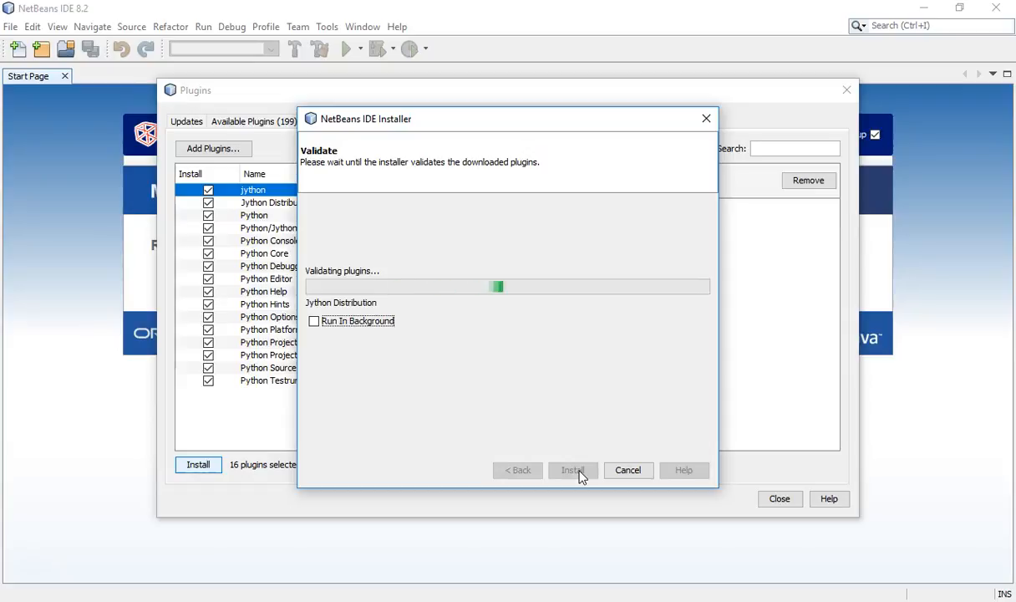
{"action": "left_click", "coordinate": [584, 468]}
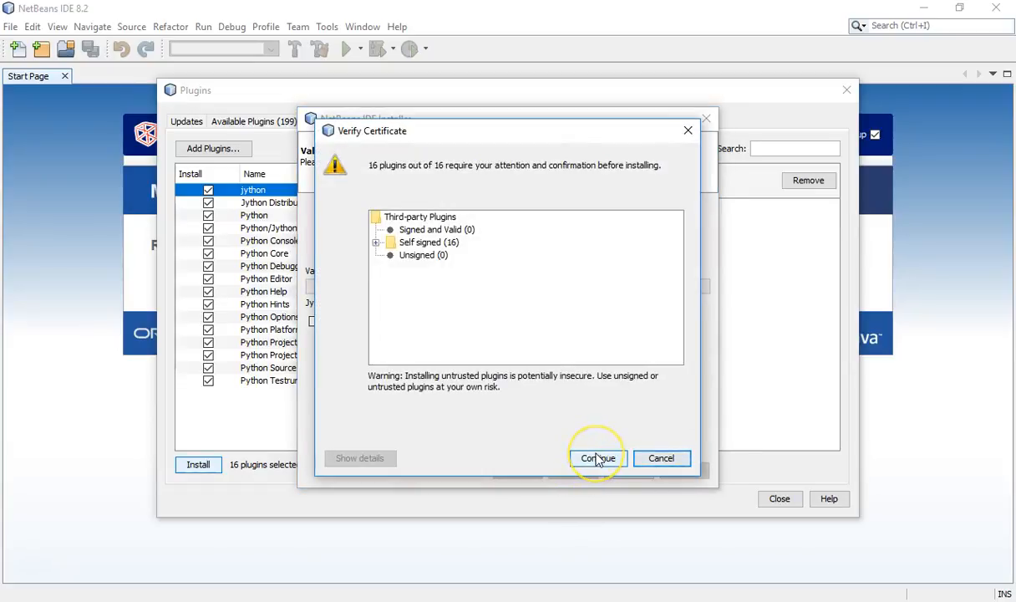
{"action": "left_click", "coordinate": [597, 457]}
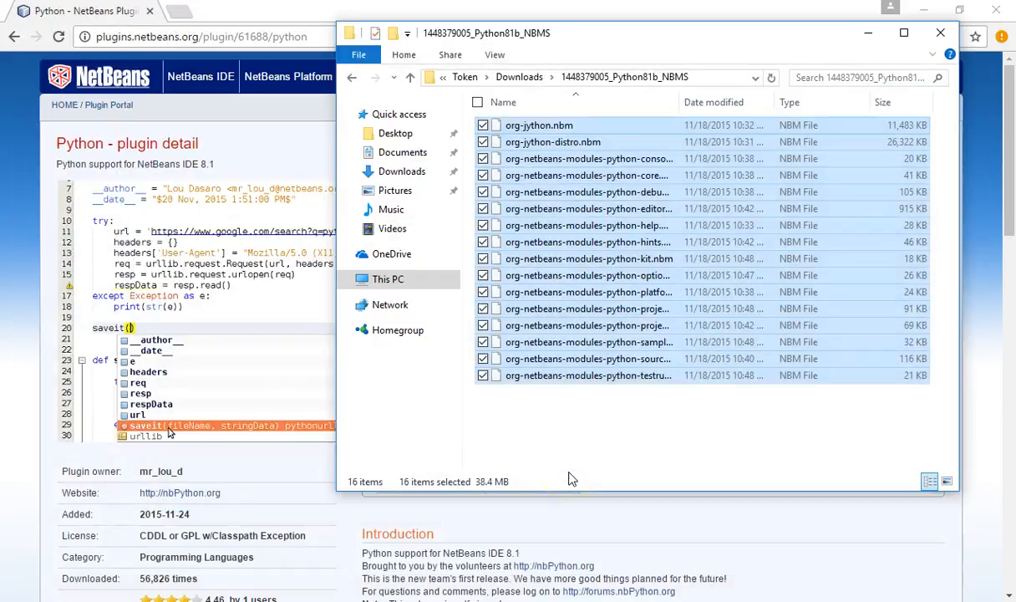
{"action": "left_click", "coordinate": [939, 37]}
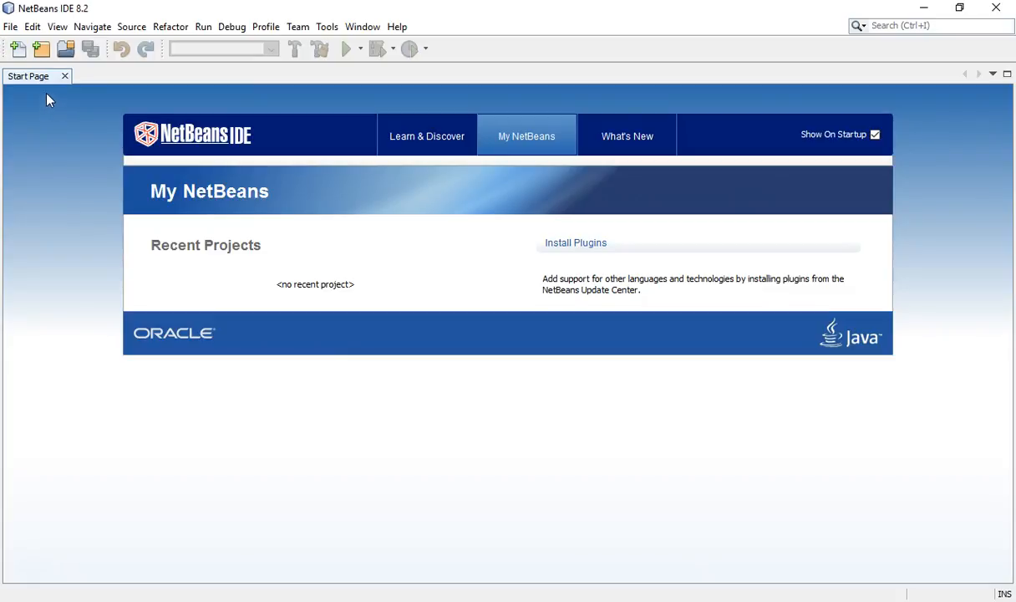
{"action": "left_click", "coordinate": [10, 27]}
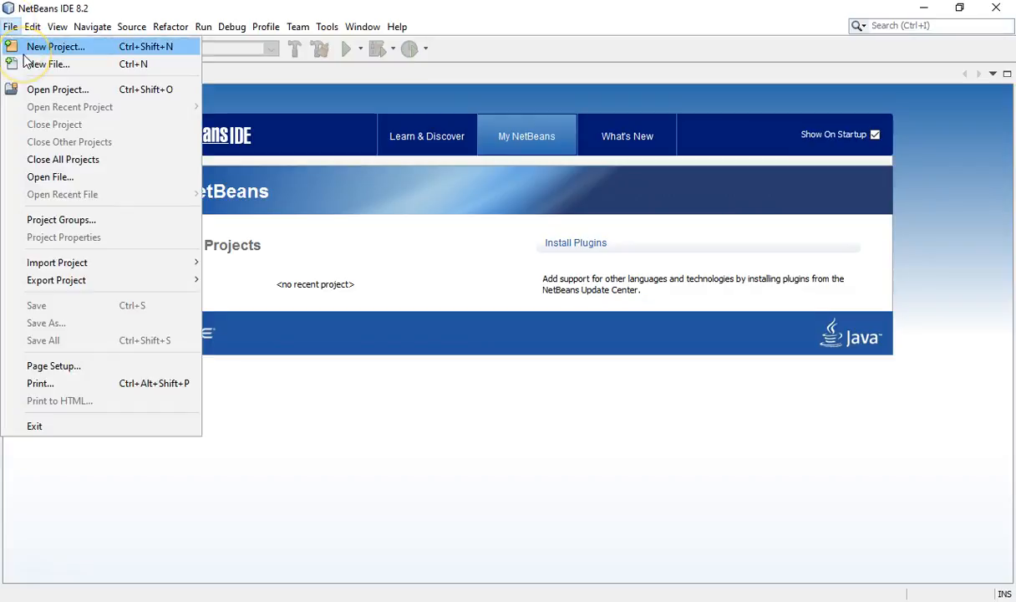
{"action": "left_click", "coordinate": [13, 52]}
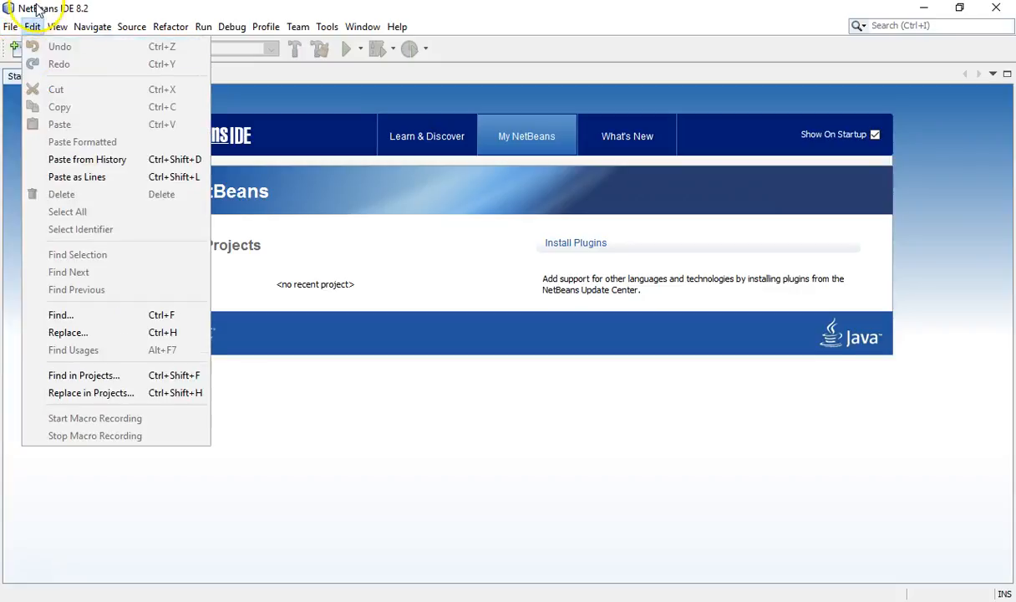
{"action": "left_click", "coordinate": [37, 7]}
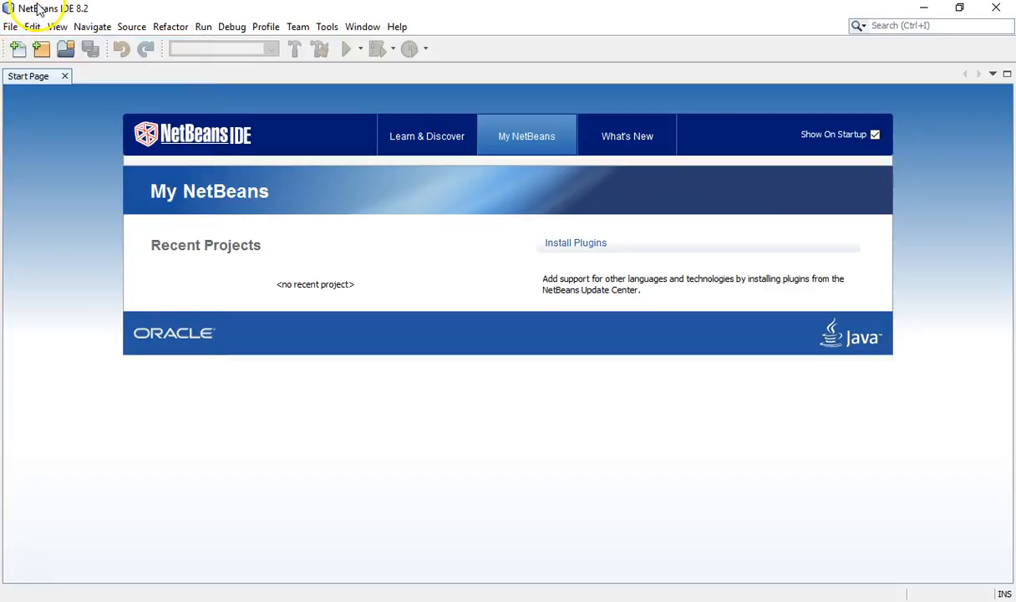
Step: Start a new project of the type Python Project - Ant and proceed to its name and location settings
{"action": "left_click", "coordinate": [42, 50]}
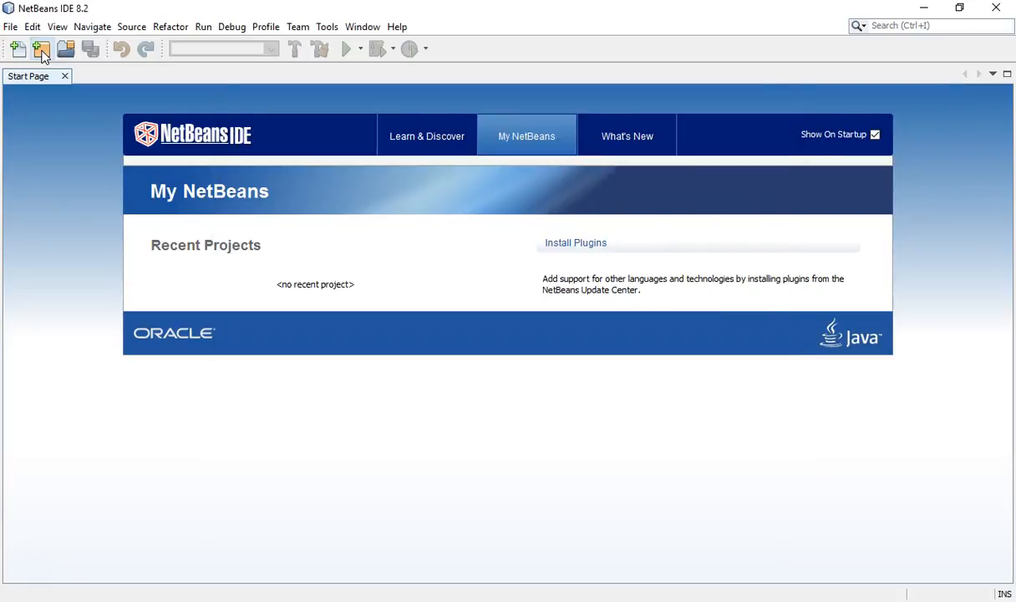
{"action": "left_click", "coordinate": [42, 53]}
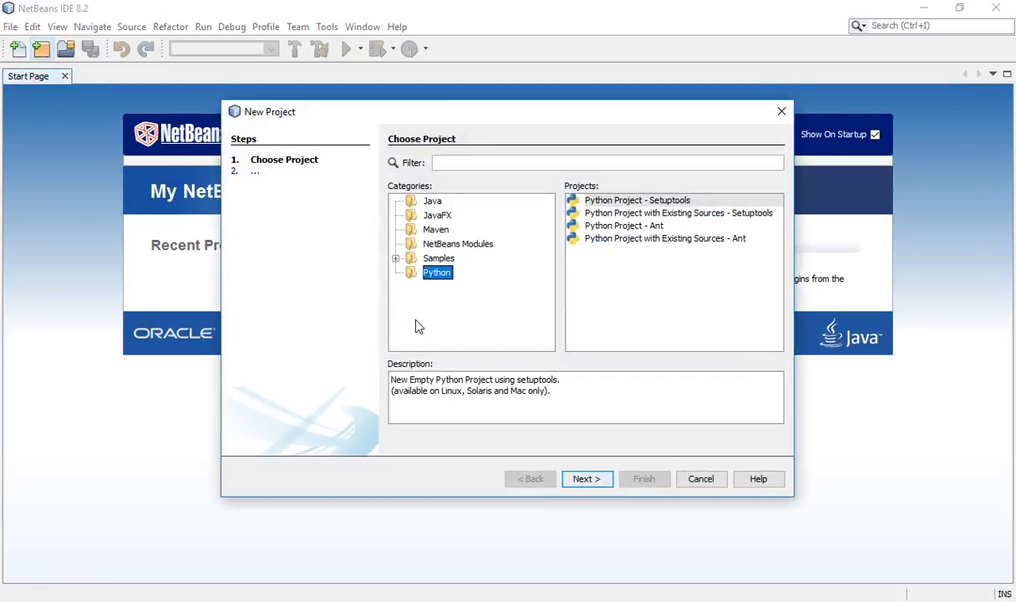
{"action": "left_click", "coordinate": [433, 275]}
{"action": "left_click", "coordinate": [624, 226]}
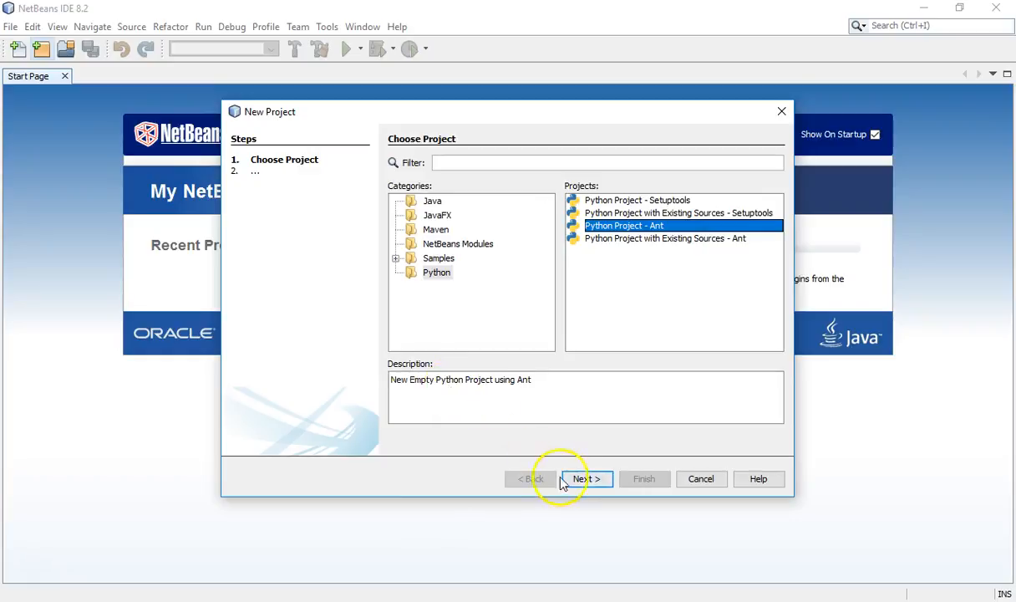
{"action": "left_click", "coordinate": [585, 478]}
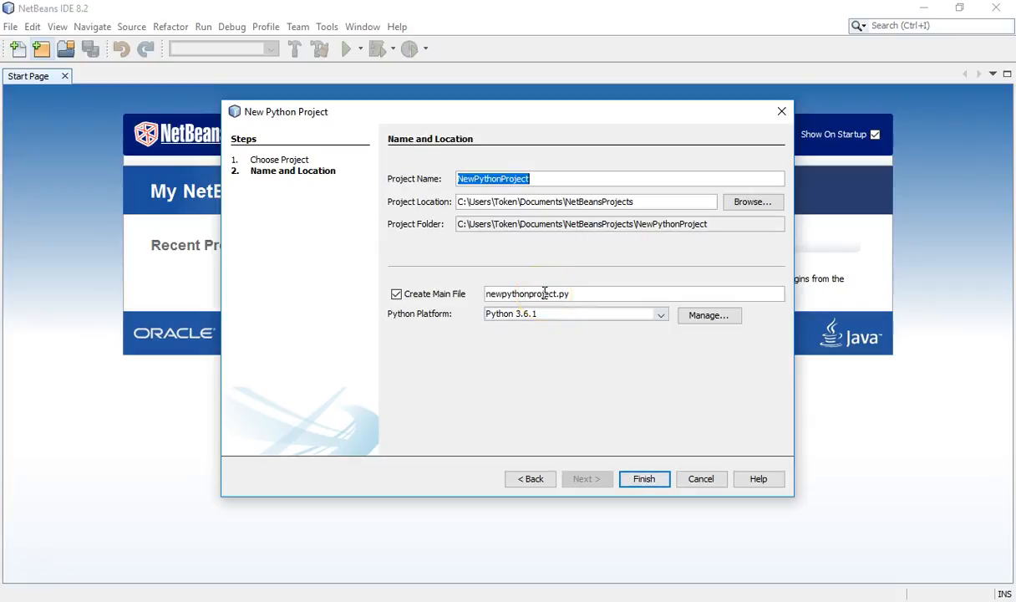
Step: Create the Python project with the name HelloWorld and no main file, and close the Start Page
{"action": "type", "text": "Hello"}
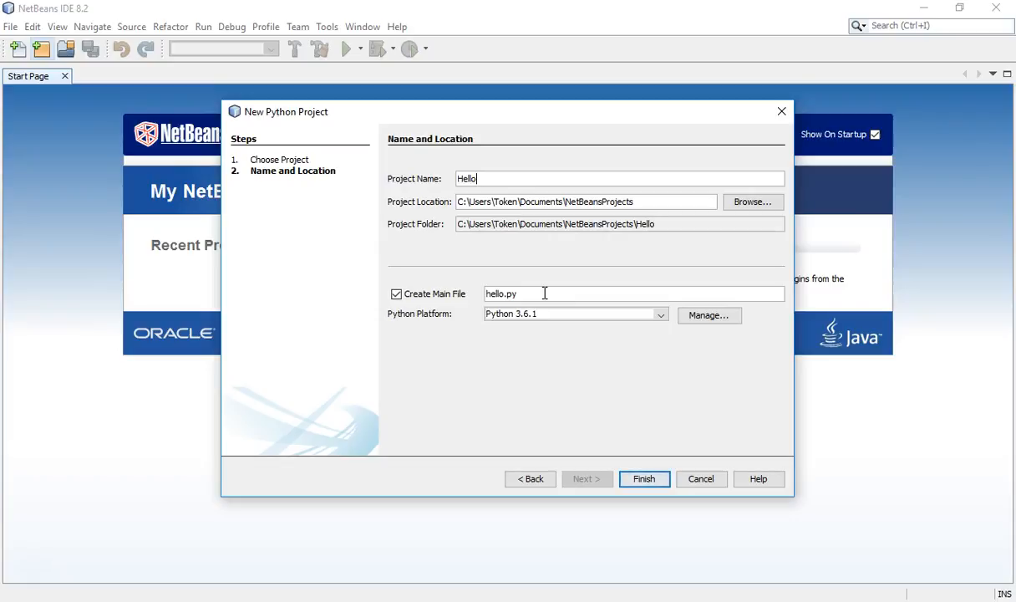
{"action": "type", "text": "World"}
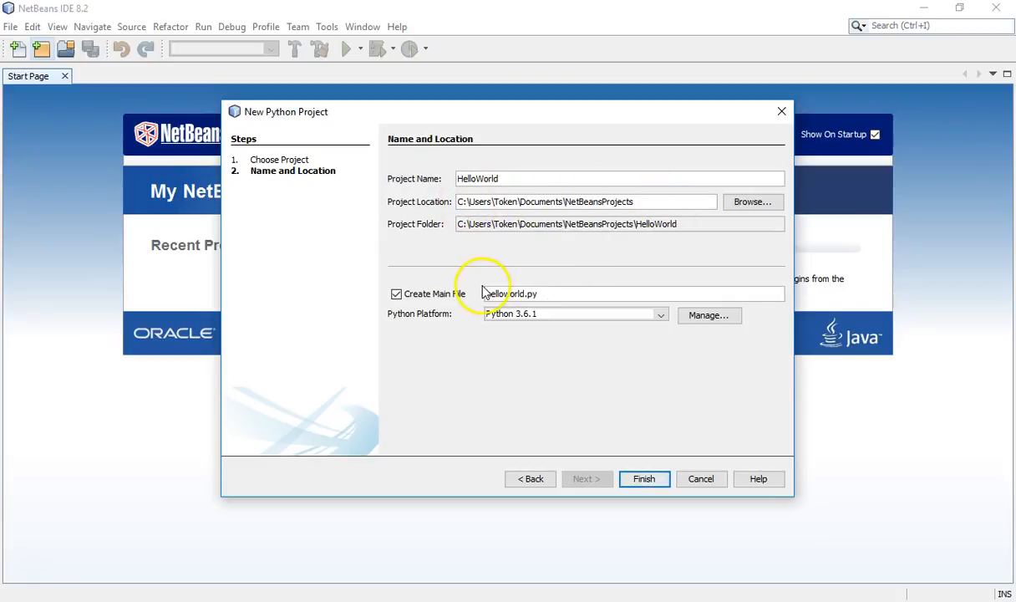
{"action": "left_click", "coordinate": [397, 297]}
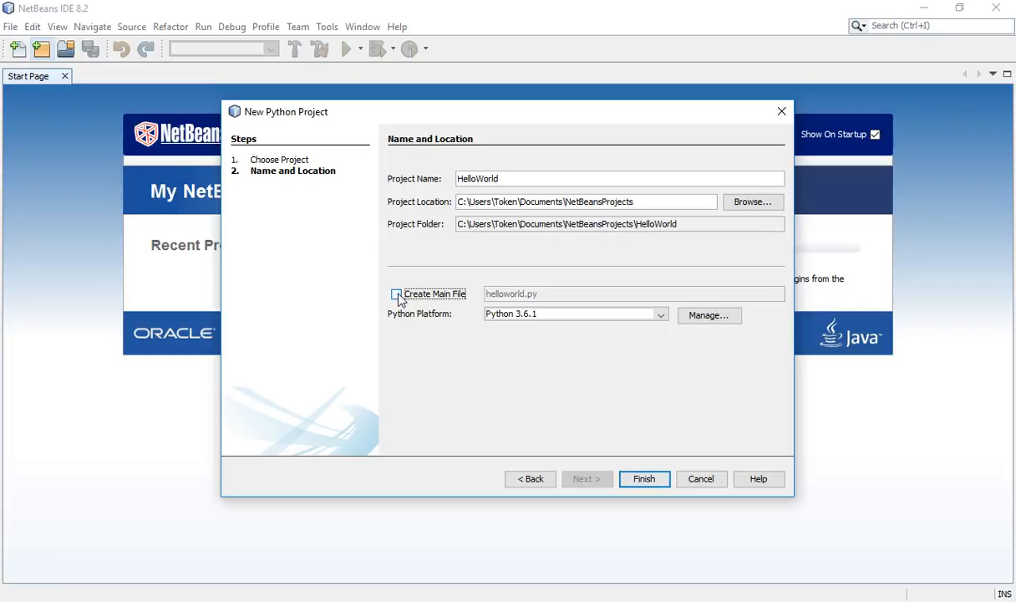
{"action": "left_click", "coordinate": [640, 481]}
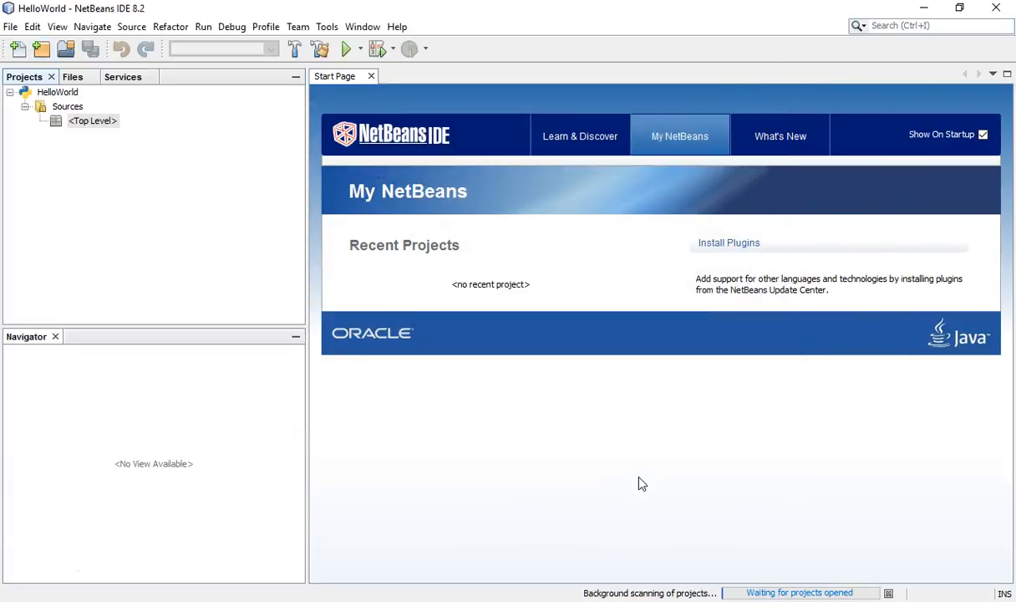
{"action": "left_click", "coordinate": [371, 76]}
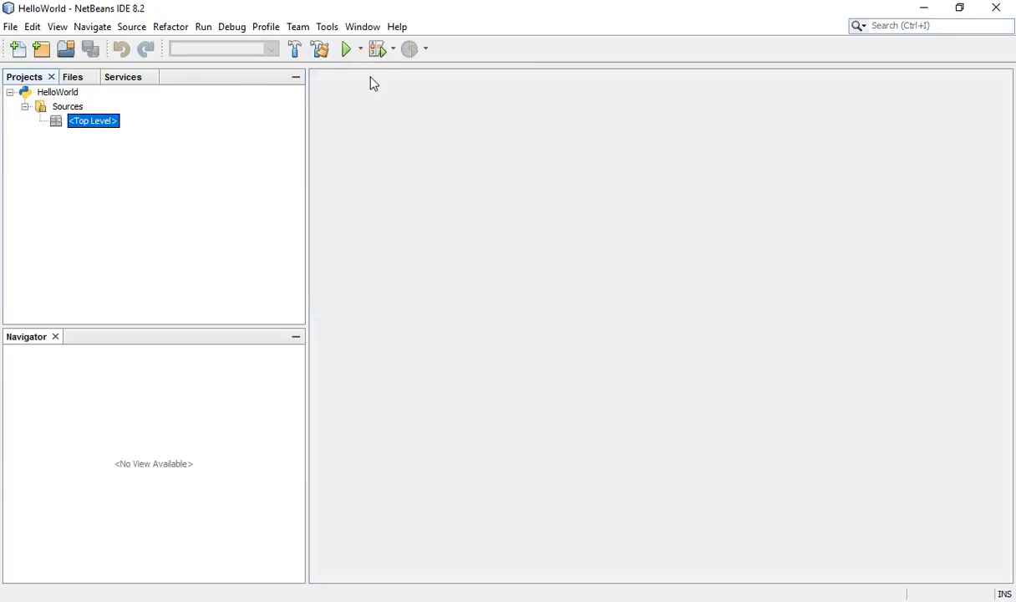
Step: Start a new file of the type Empty Module in the HelloWorld project's Sources and proceed to its name and location settings
{"action": "left_click", "coordinate": [60, 94]}
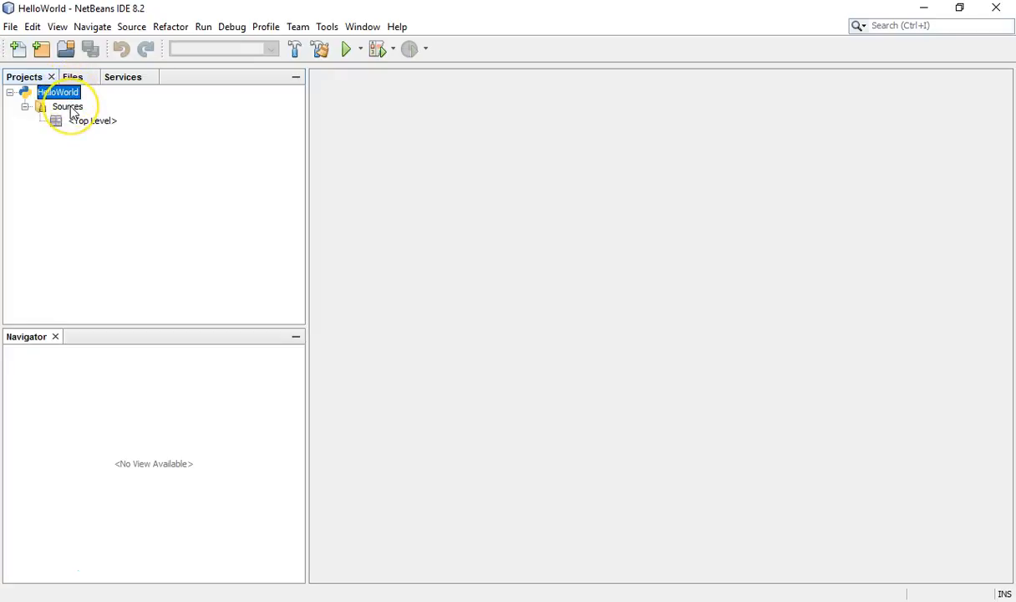
{"action": "left_click", "coordinate": [71, 109]}
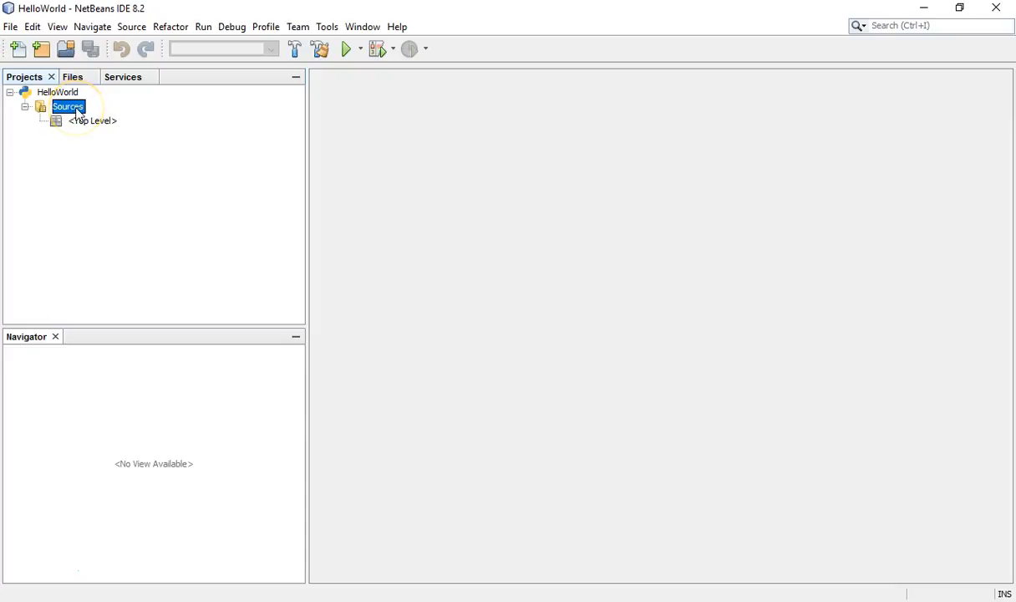
{"action": "right_click", "coordinate": [78, 112]}
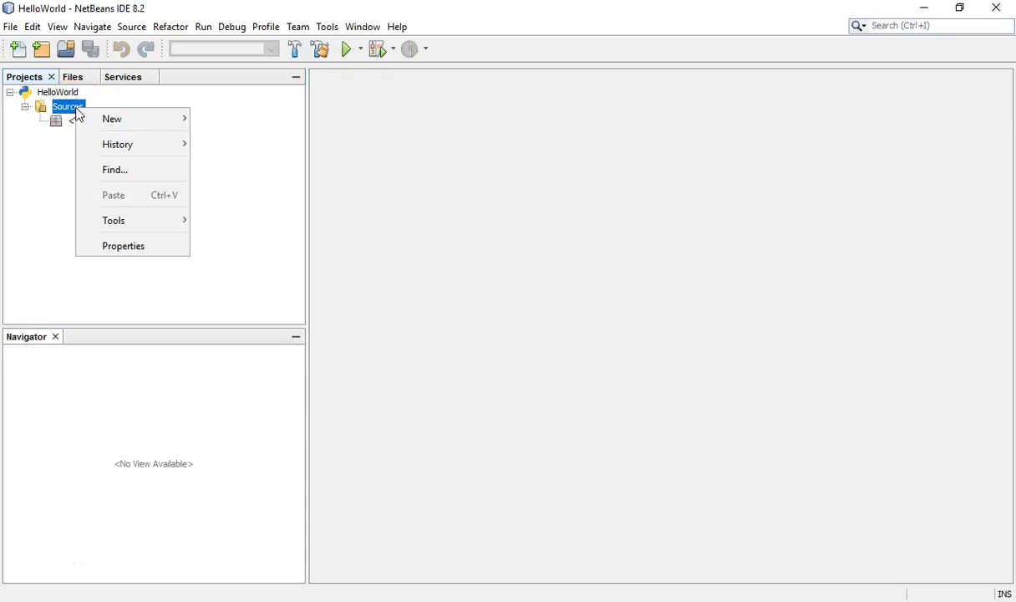
{"action": "mouse_move", "coordinate": [89, 122]}
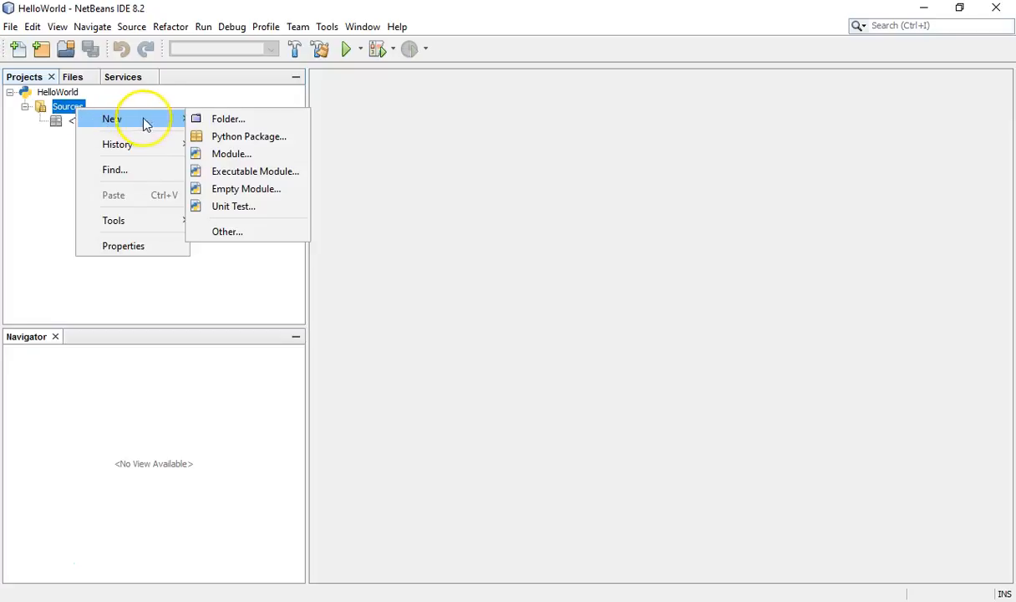
{"action": "left_click", "coordinate": [209, 236]}
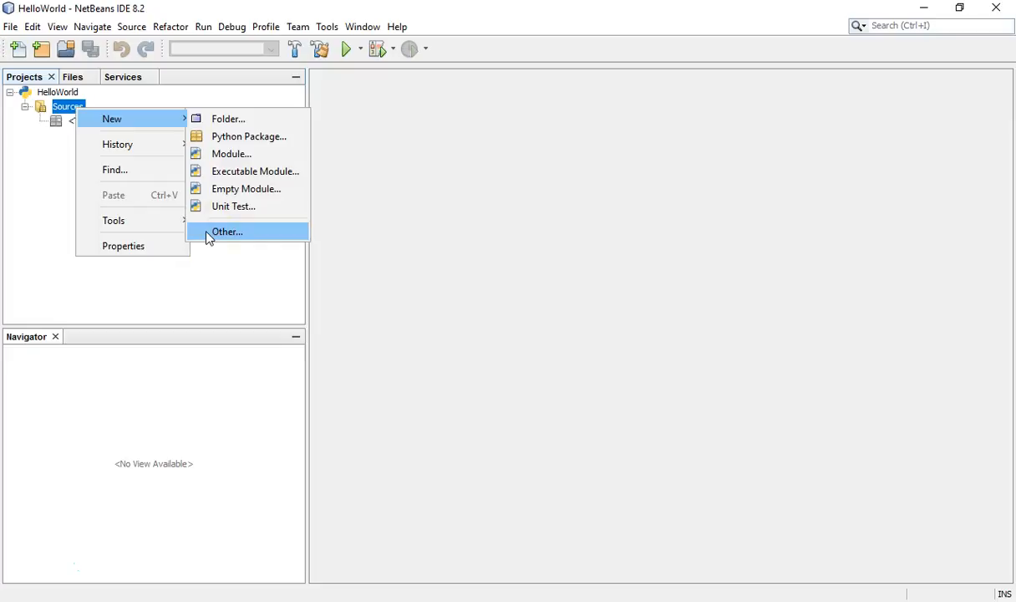
{"action": "left_click", "coordinate": [207, 236]}
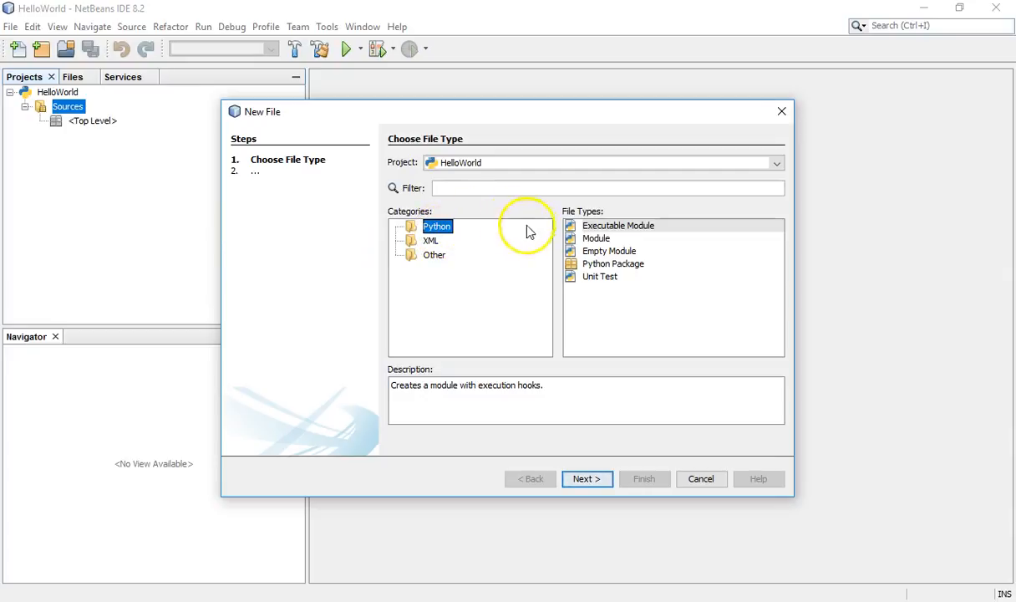
{"action": "left_click", "coordinate": [601, 250]}
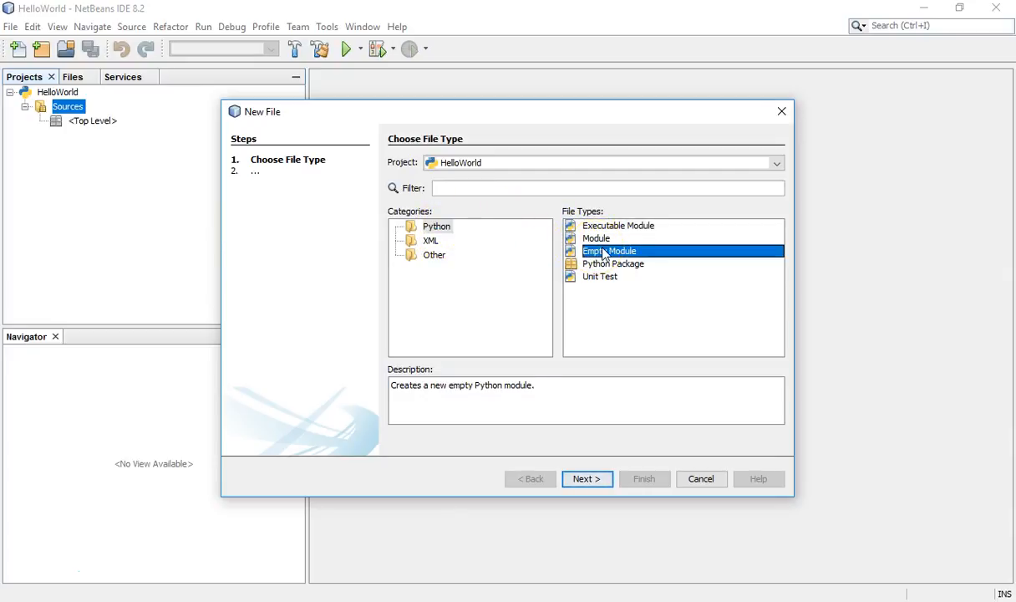
{"action": "left_click", "coordinate": [583, 479]}
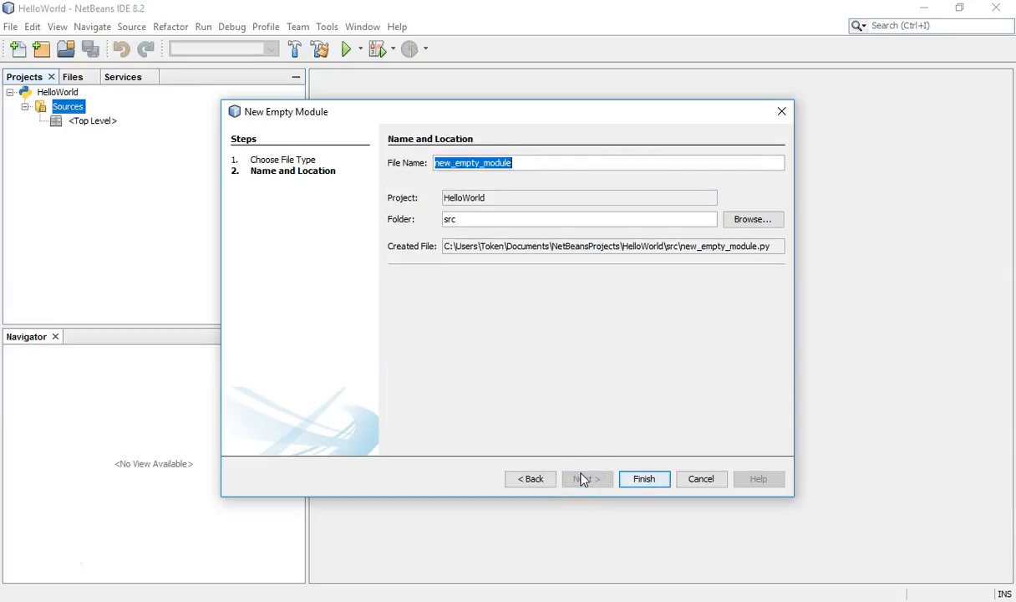
Step: Name the empty module helloworld and create it in the src folder
{"action": "type", "text": "hellow"}
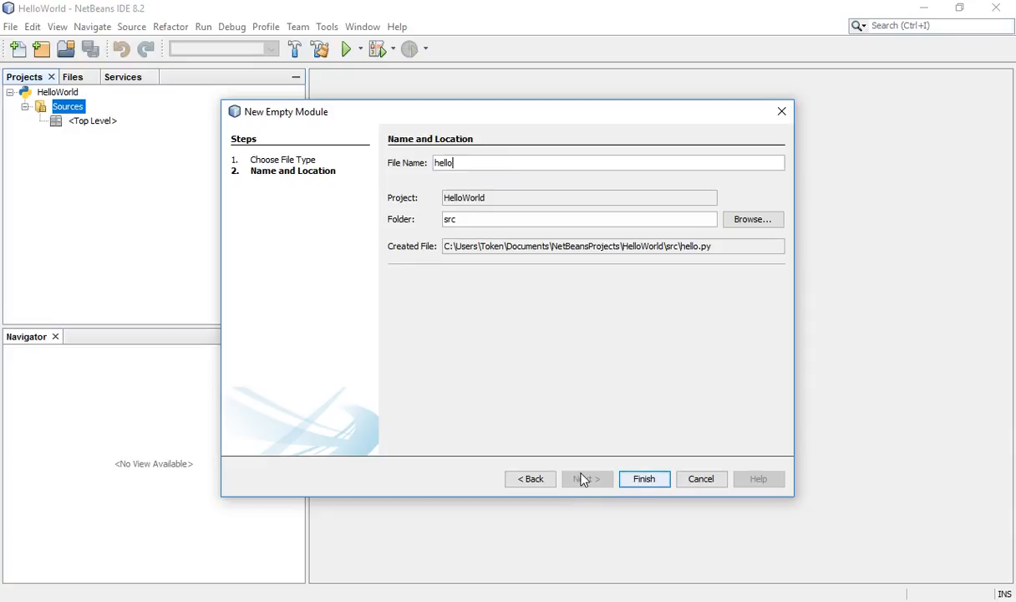
{"action": "type", "text": "orld"}
{"action": "left_click", "coordinate": [643, 478]}
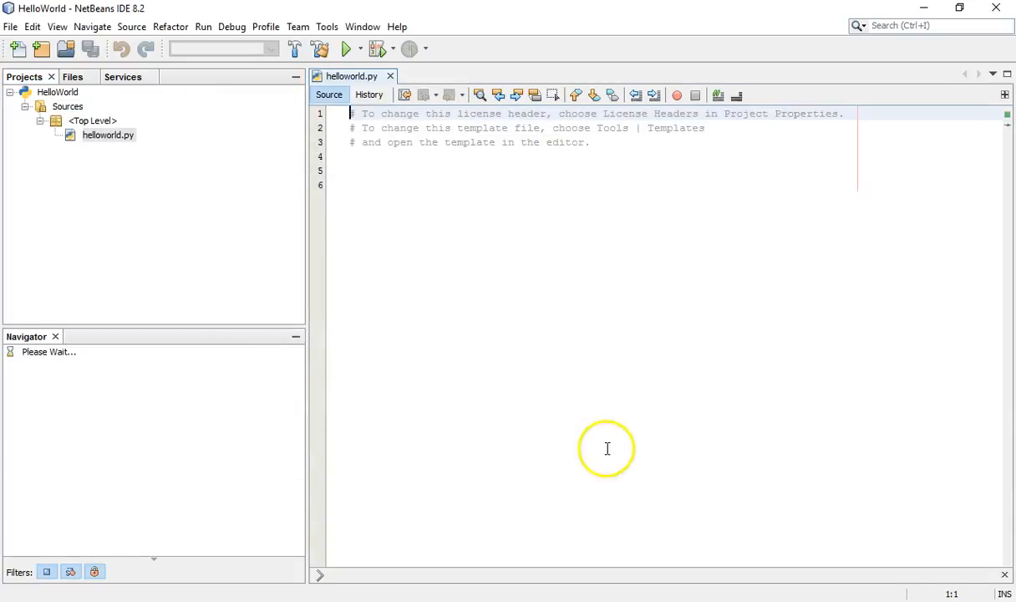
Step: Replace the template comments in helloworld.py with the line print("Hello world") and save the file
{"action": "left_click", "coordinate": [561, 200]}
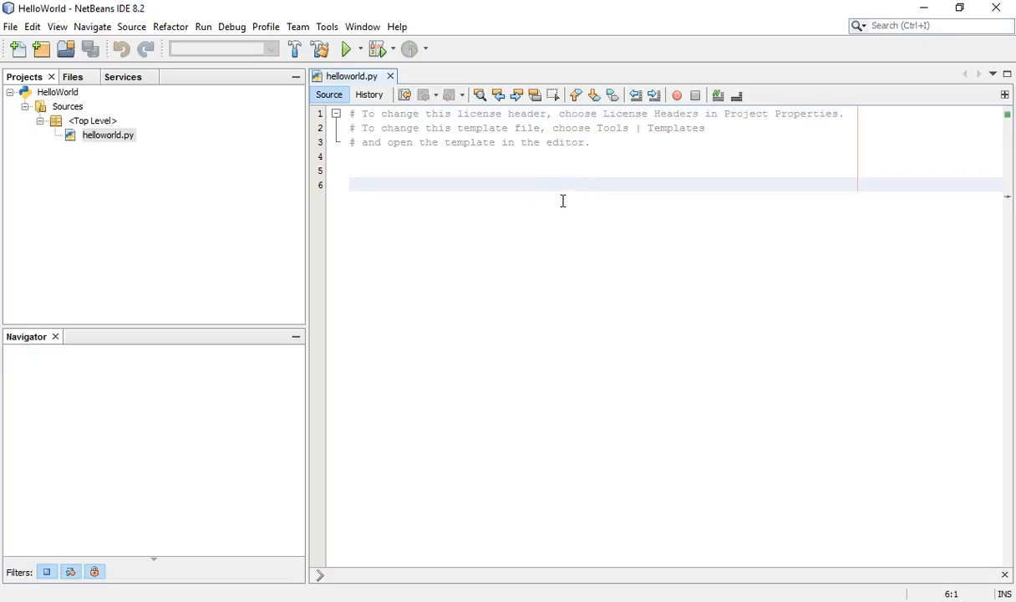
{"action": "left_click_drag", "start_coordinate": [562, 201], "coordinate": [336, 116]}
{"action": "key", "text": "Delete"}
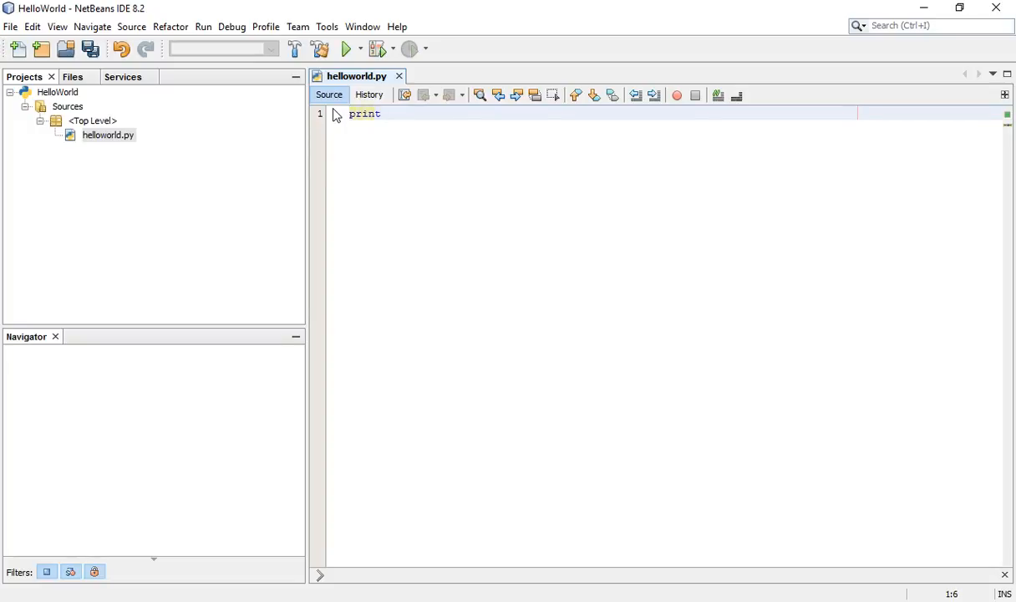
{"action": "type", "text": "\"Hello world\")"}
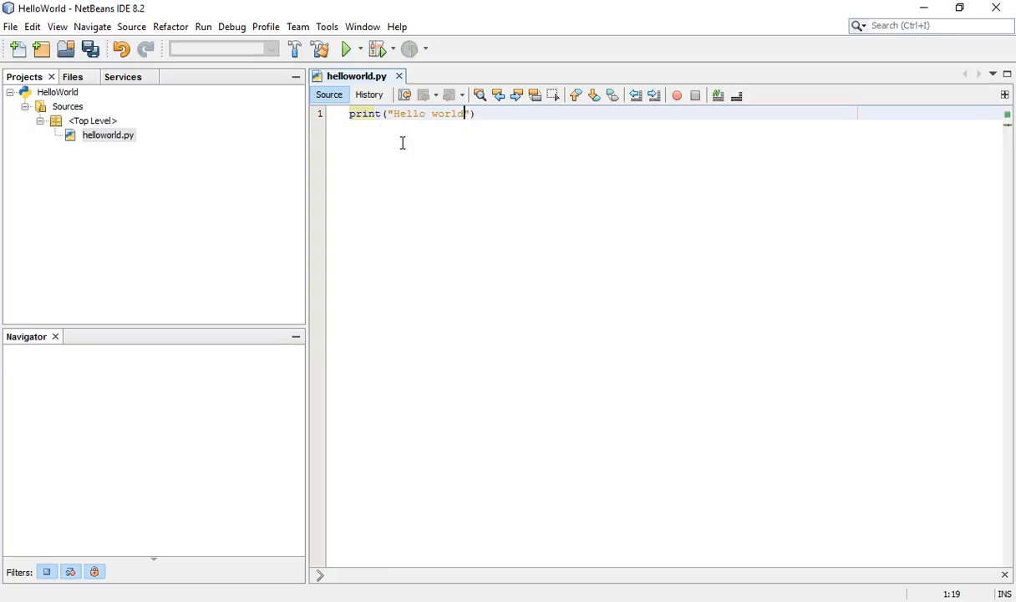
{"action": "right_click", "coordinate": [505, 120]}
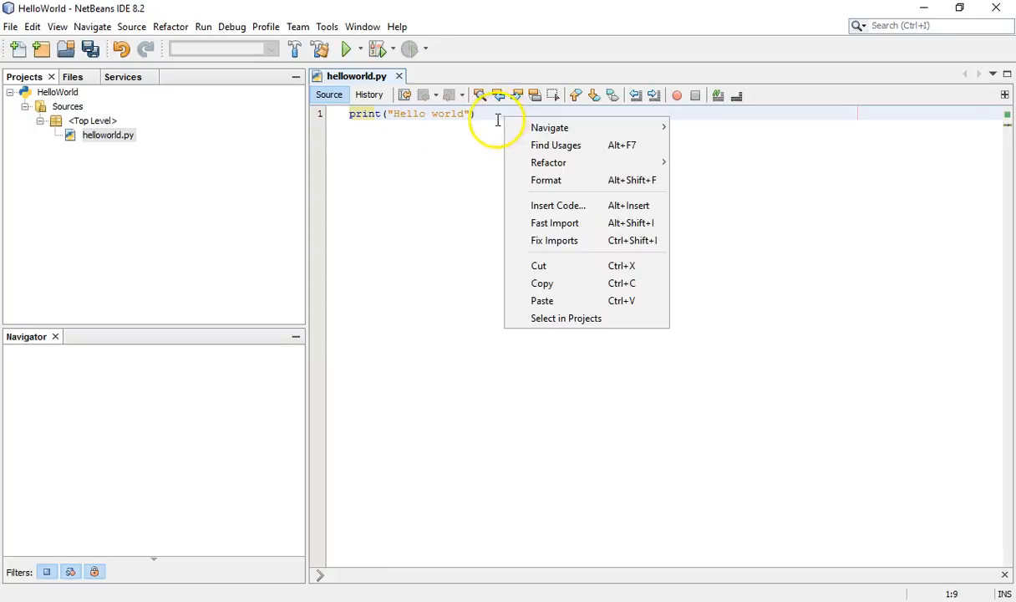
{"action": "key", "text": "alt+j"}
{"action": "left_click", "coordinate": [500, 120]}
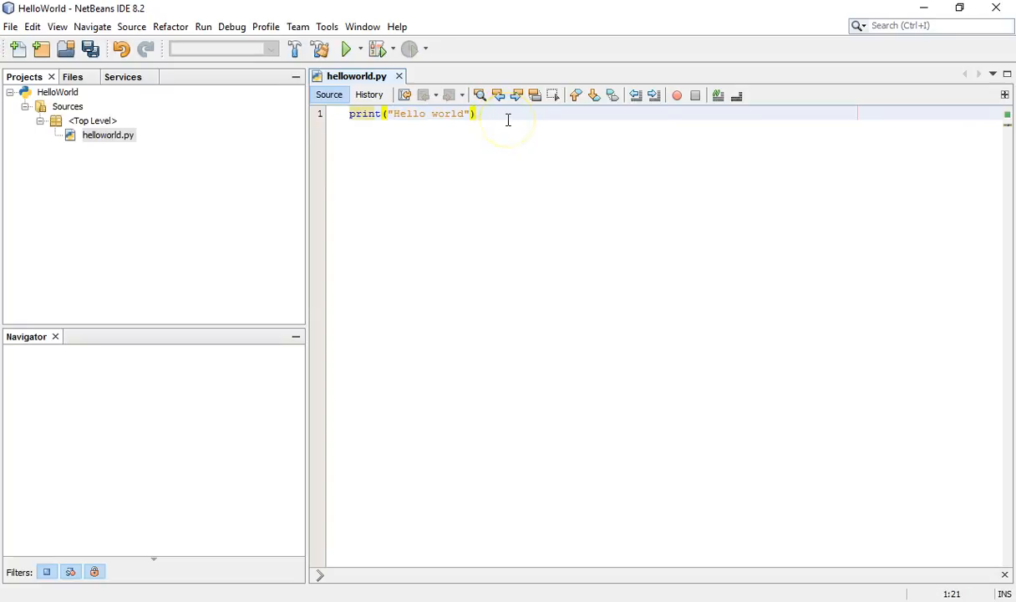
{"action": "key", "text": "ctrl+s"}
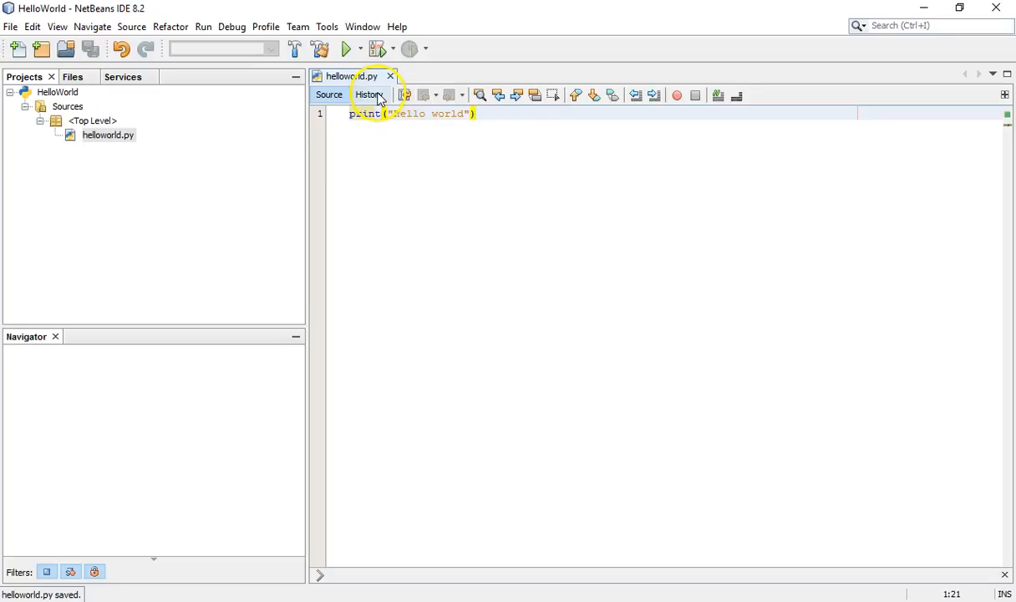
Step: Run the HelloWorld project with helloworld.py selected as its main module
{"action": "right_click", "coordinate": [509, 139]}
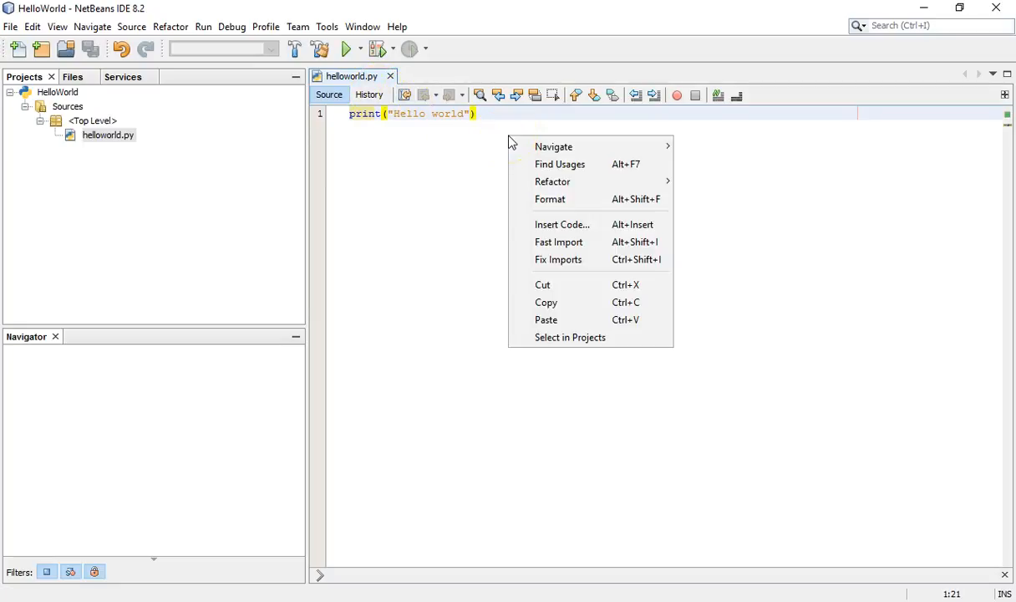
{"action": "left_click", "coordinate": [495, 118]}
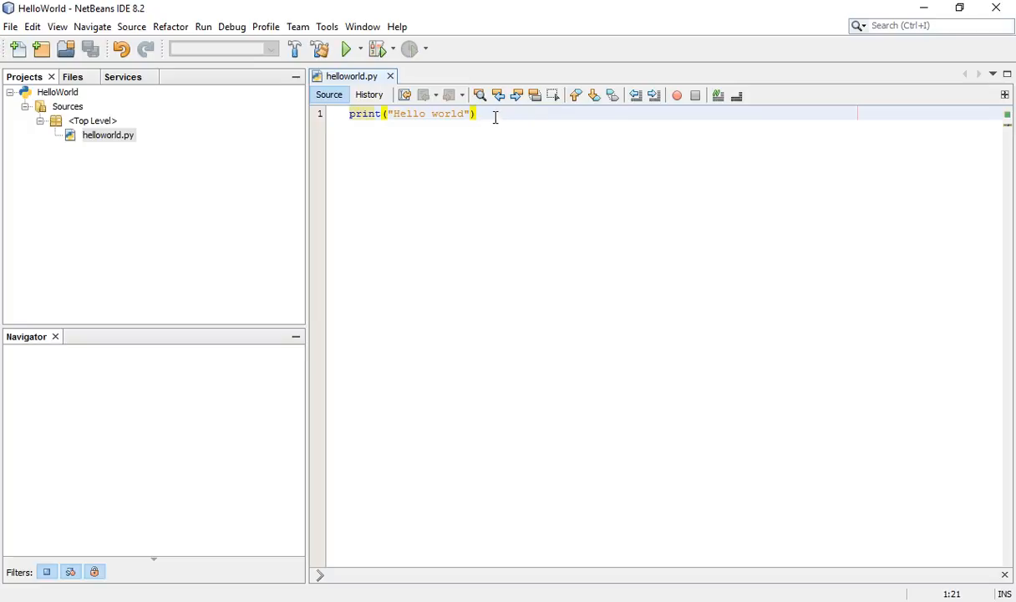
{"action": "left_click", "coordinate": [347, 52]}
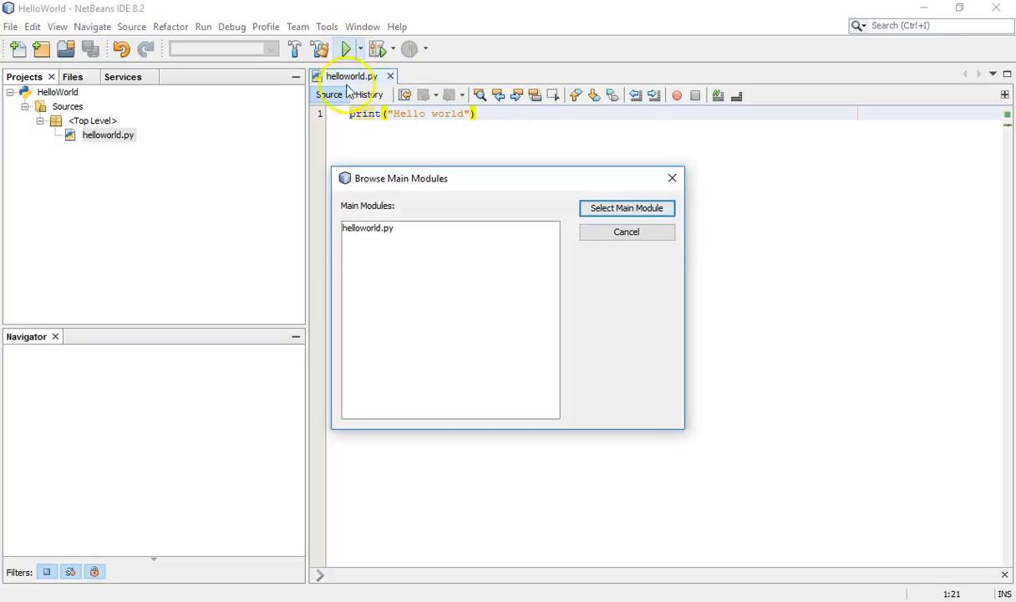
{"action": "left_click", "coordinate": [377, 231]}
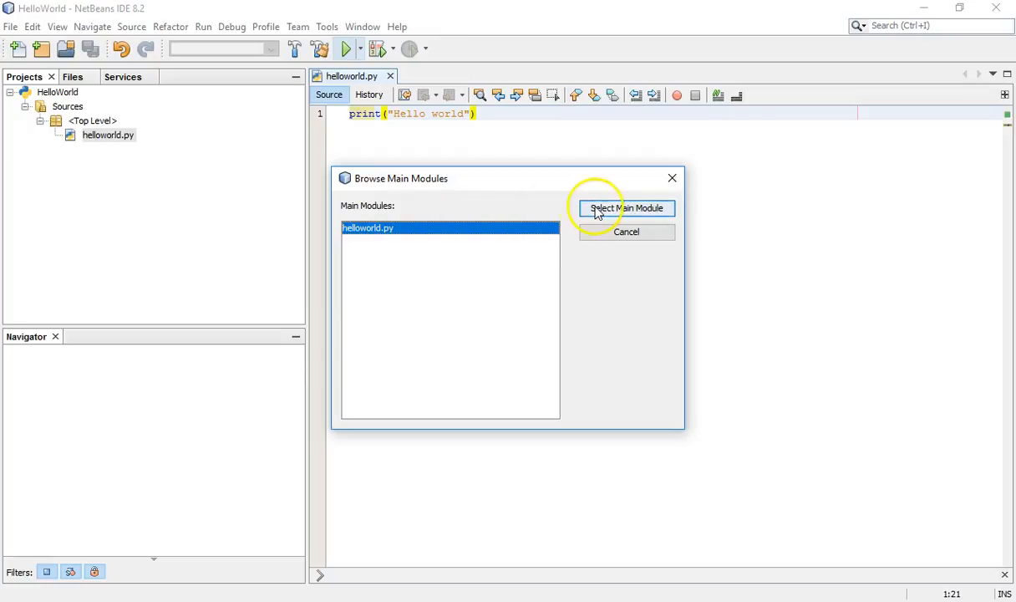
{"action": "left_click", "coordinate": [625, 208]}
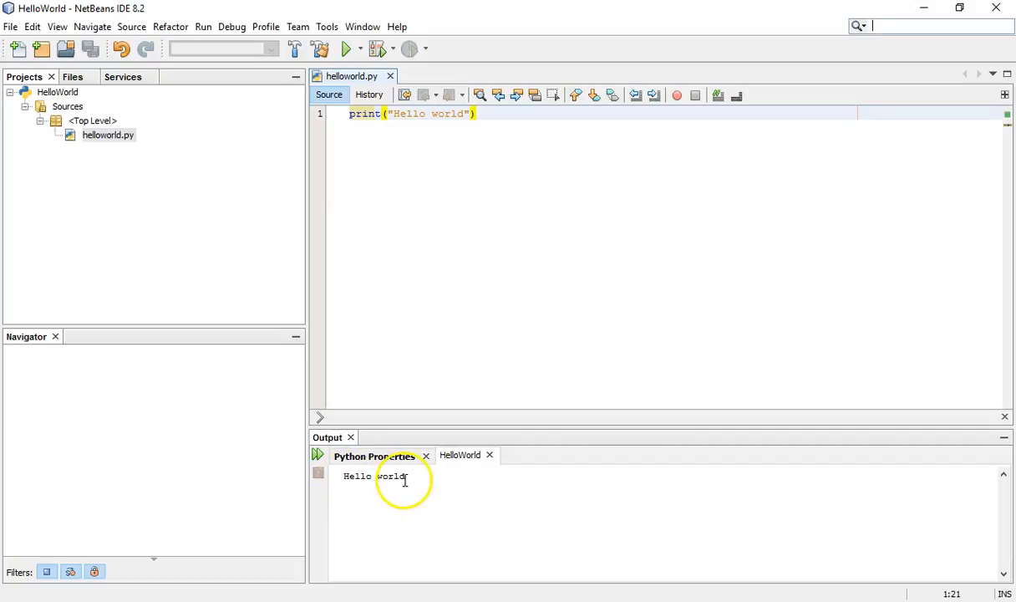
Step: Run the helloworld.py file on its own from the project tree
{"action": "left_click", "coordinate": [122, 135]}
{"action": "right_click", "coordinate": [119, 138]}
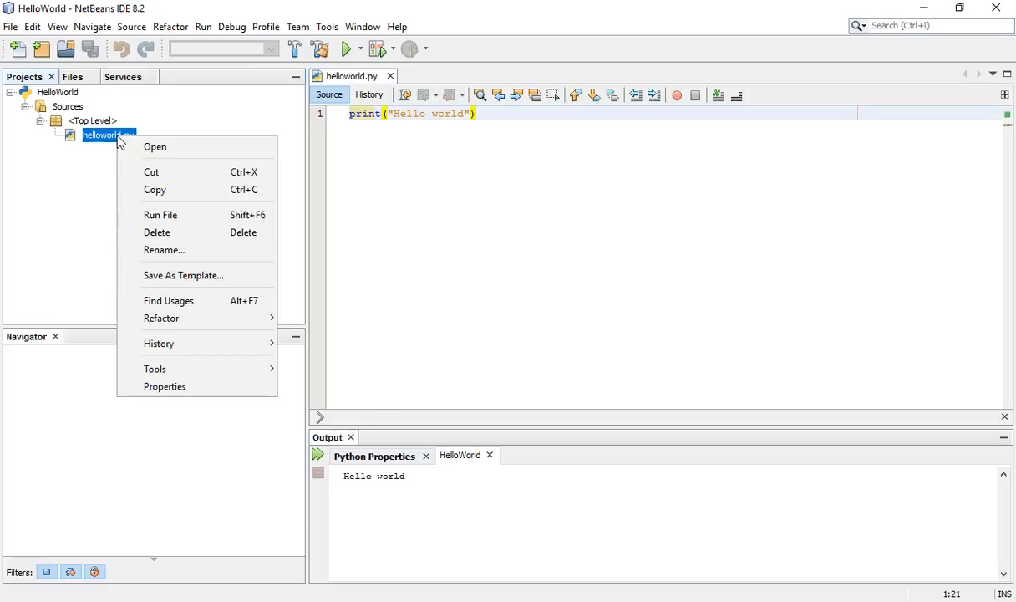
{"action": "left_click", "coordinate": [98, 136]}
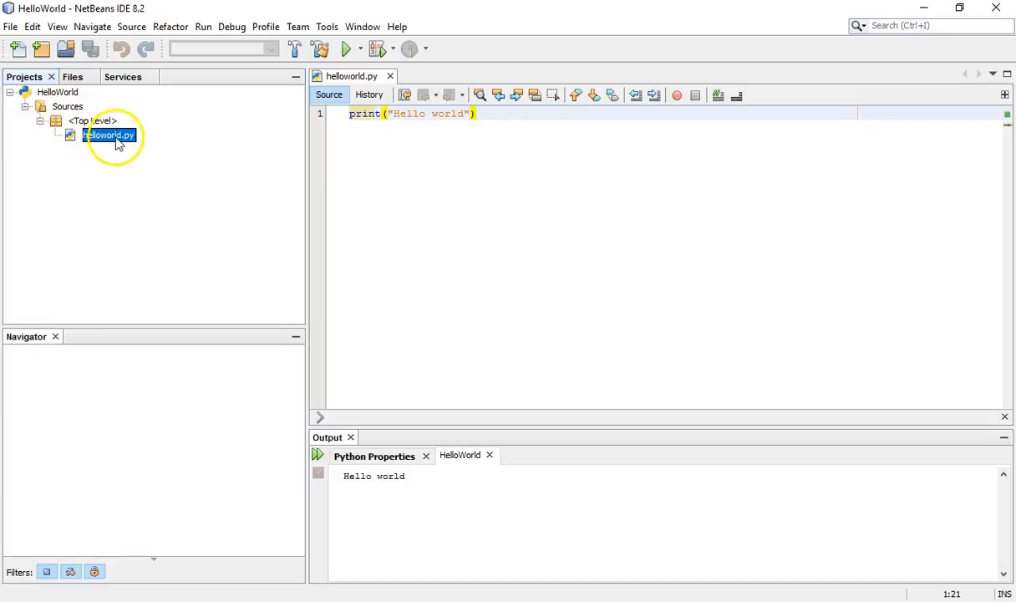
{"action": "right_click", "coordinate": [123, 140]}
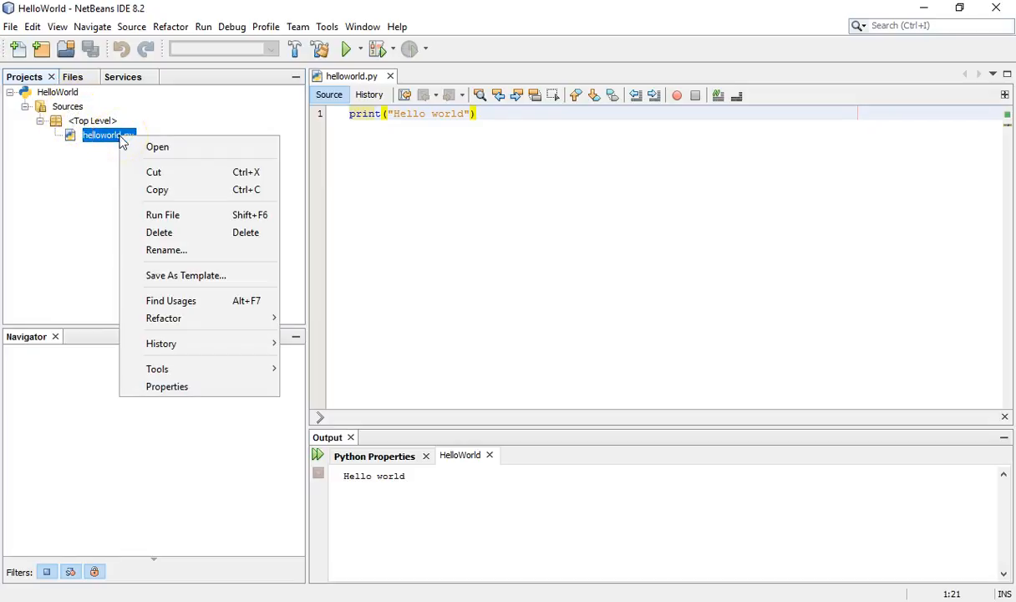
{"action": "left_click", "coordinate": [159, 215]}
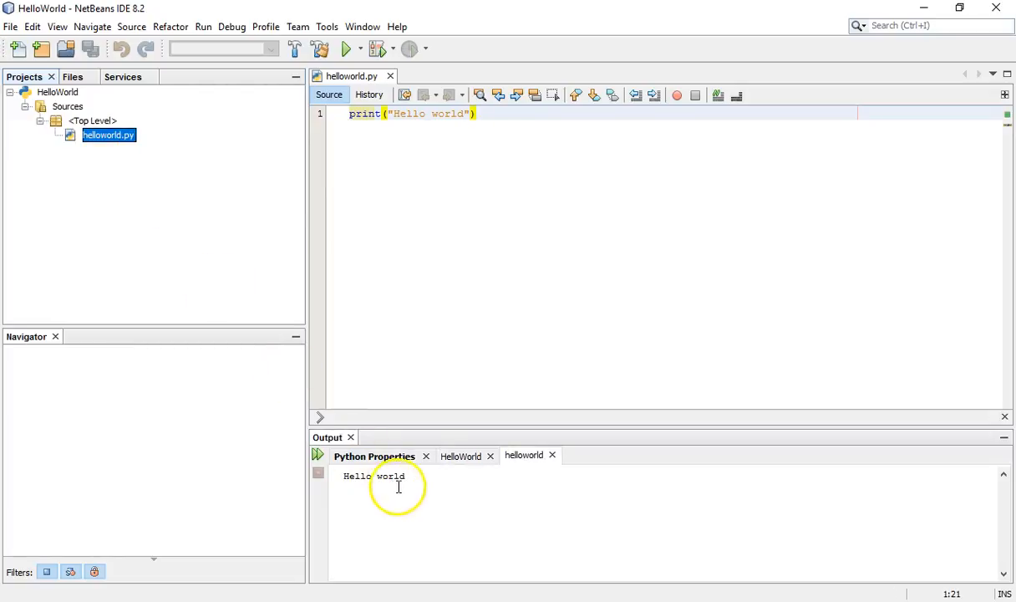